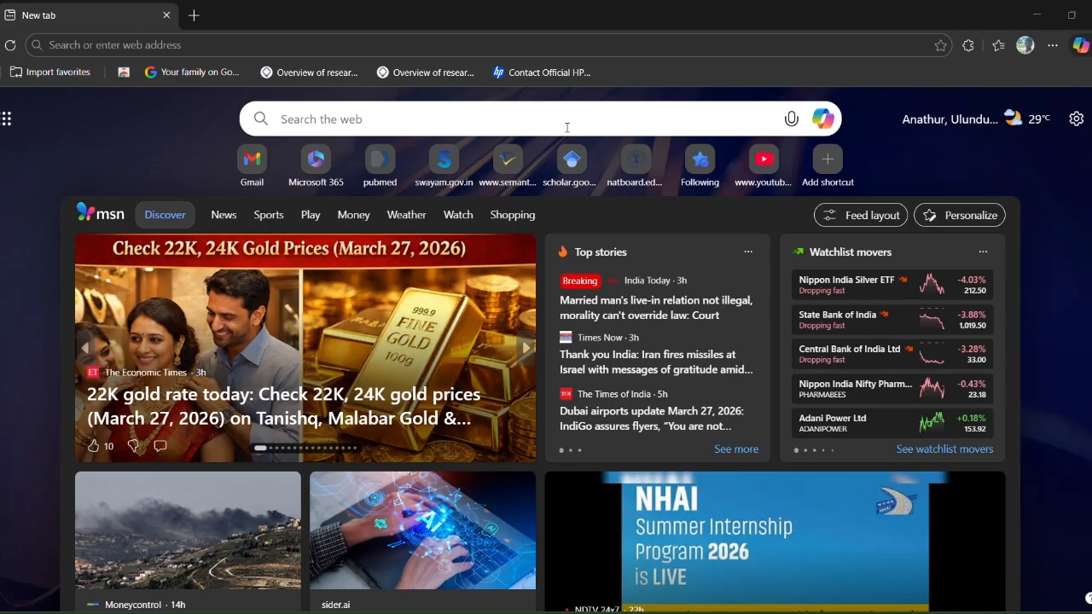
Search the web for "citation gecko" and open the Citation Gecko site at citationgecko.azurewebsites.net.
click(568, 127)
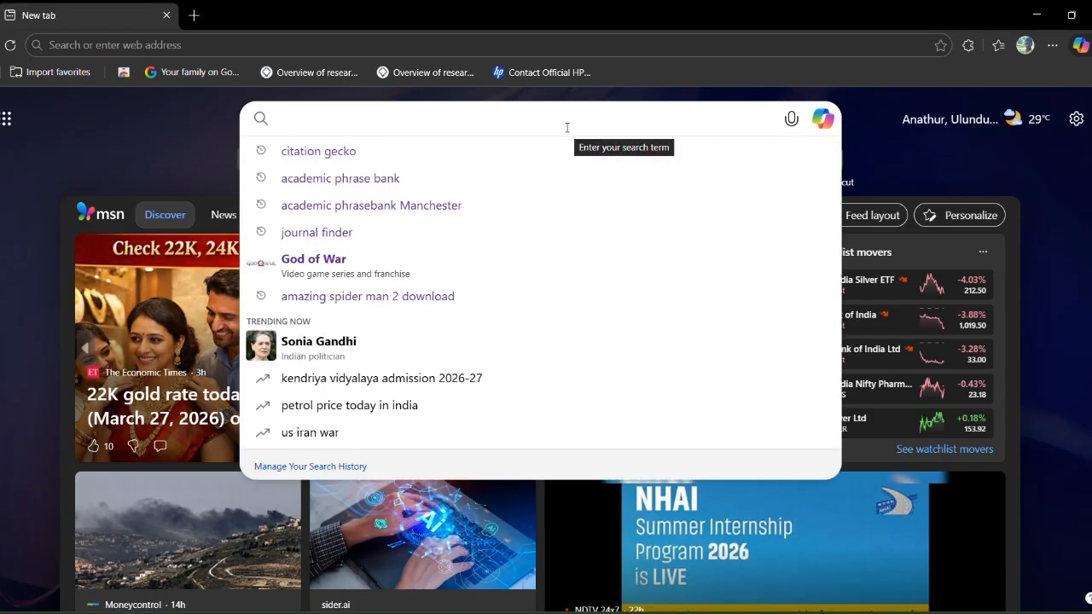
text(cit)
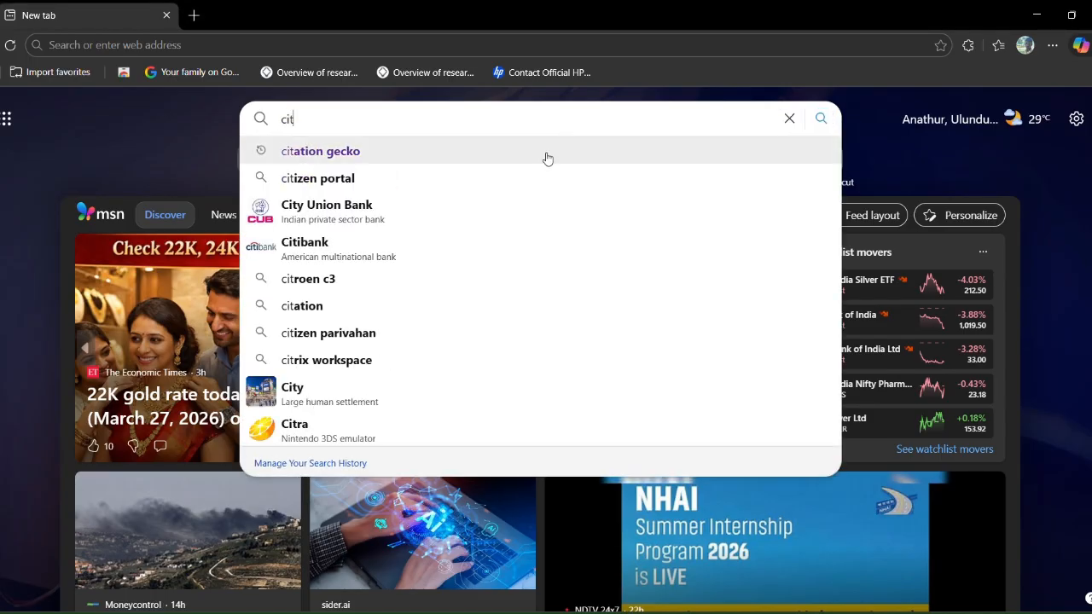
click(543, 157)
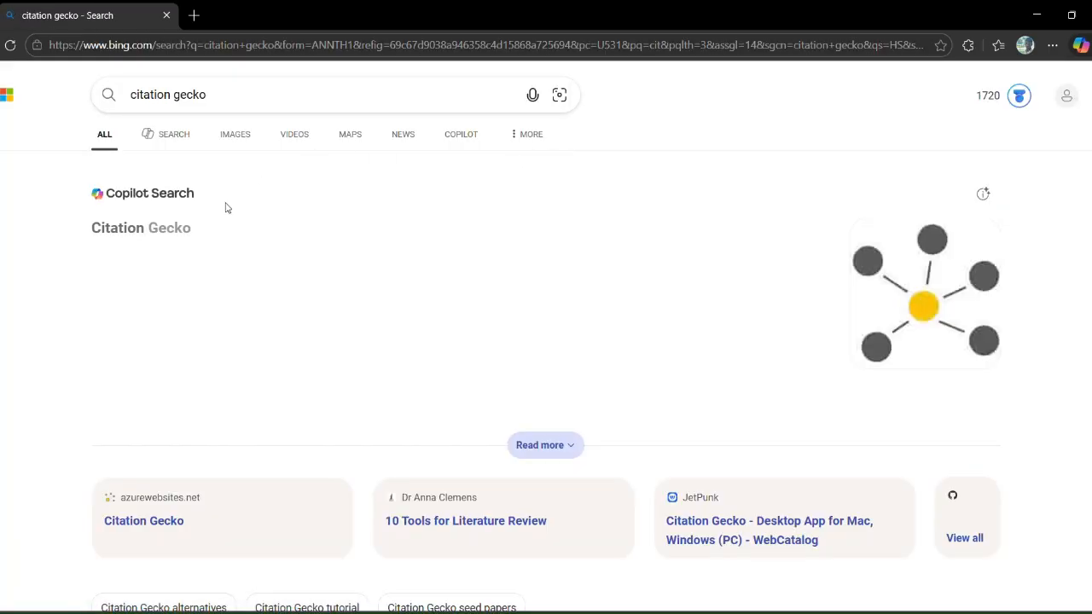
scroll(227, 261, down, 2)
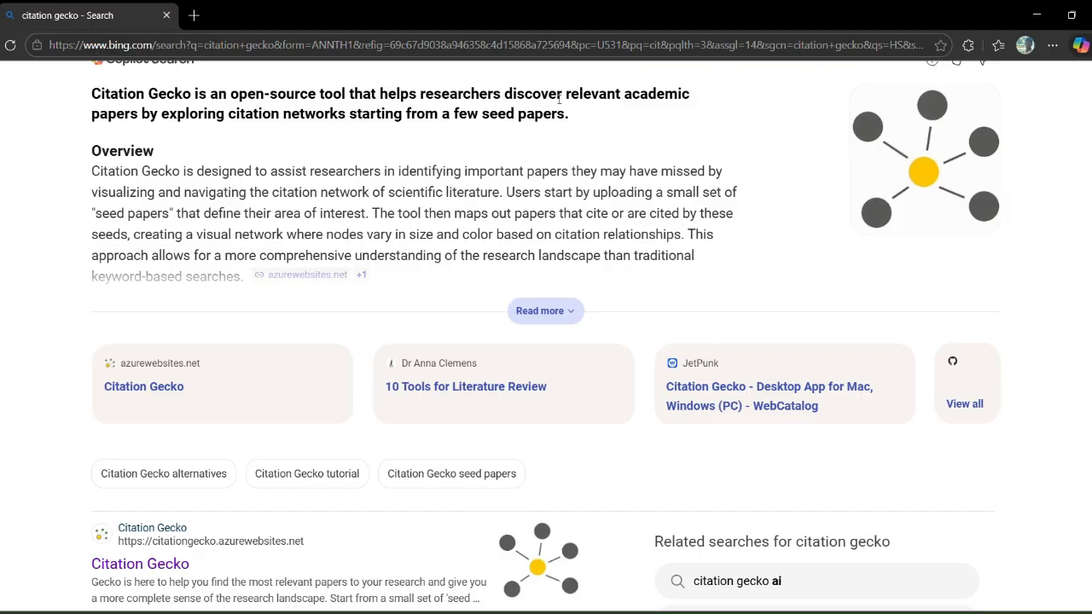
scroll(461, 205, down, 2)
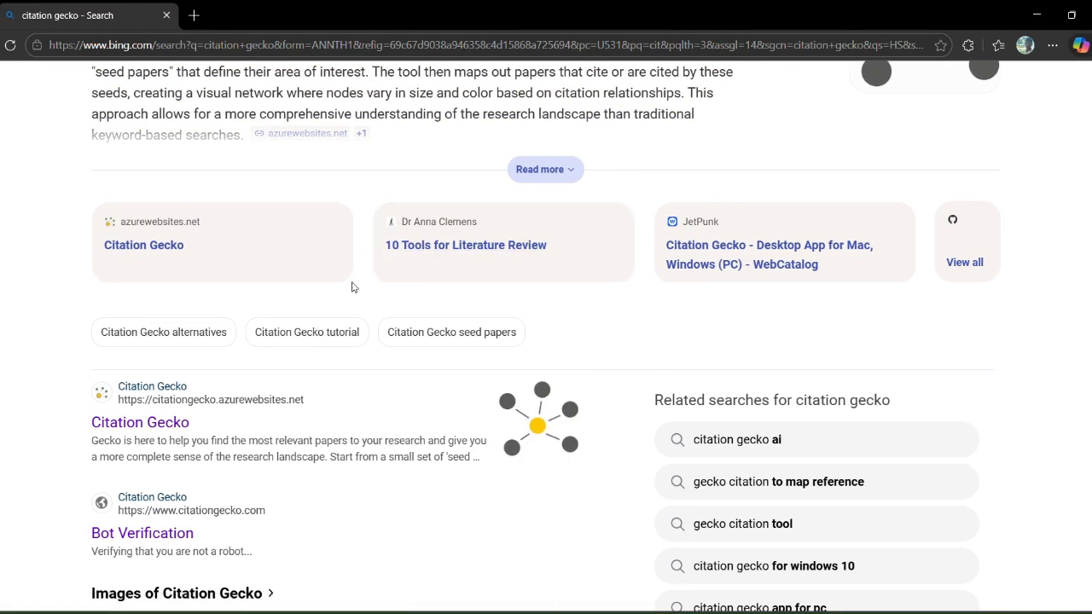
click(178, 425)
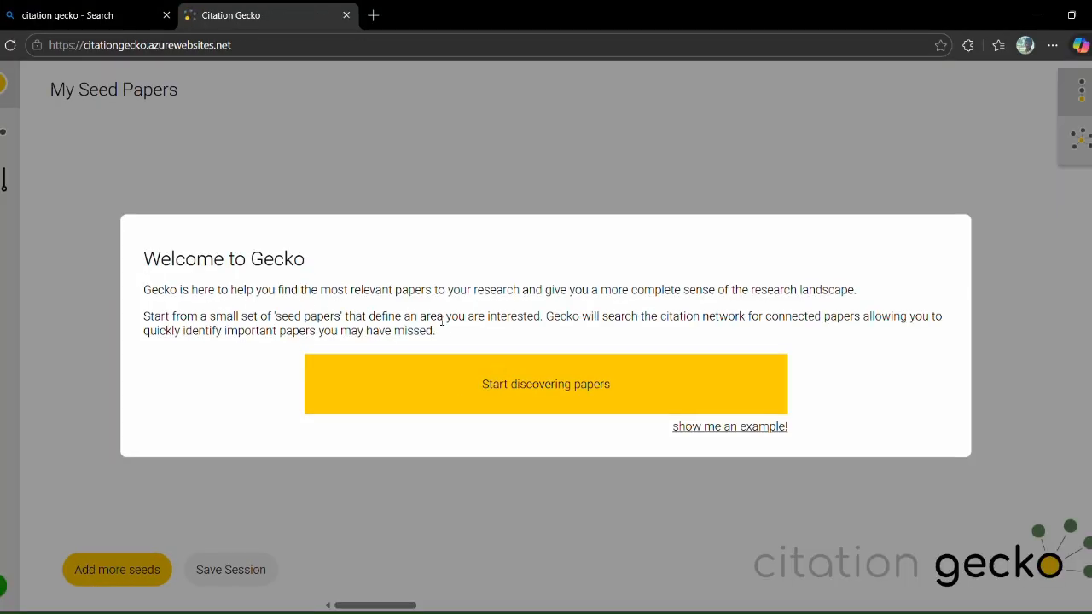
Start discovering papers and search for seed papers with the query "knowledge attitude and practice".
click(521, 381)
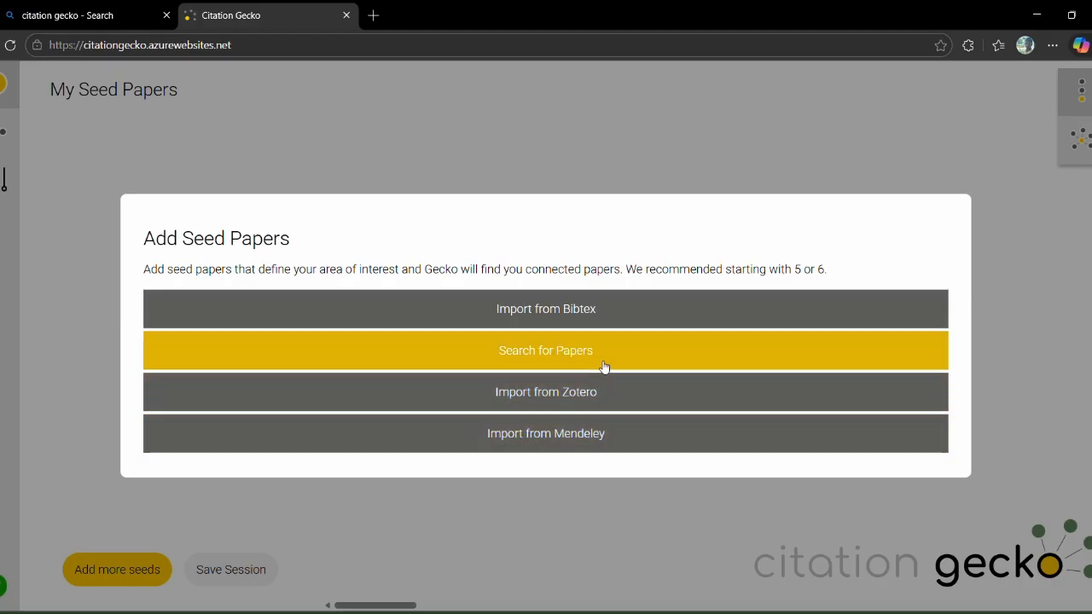
click(567, 352)
click(339, 314)
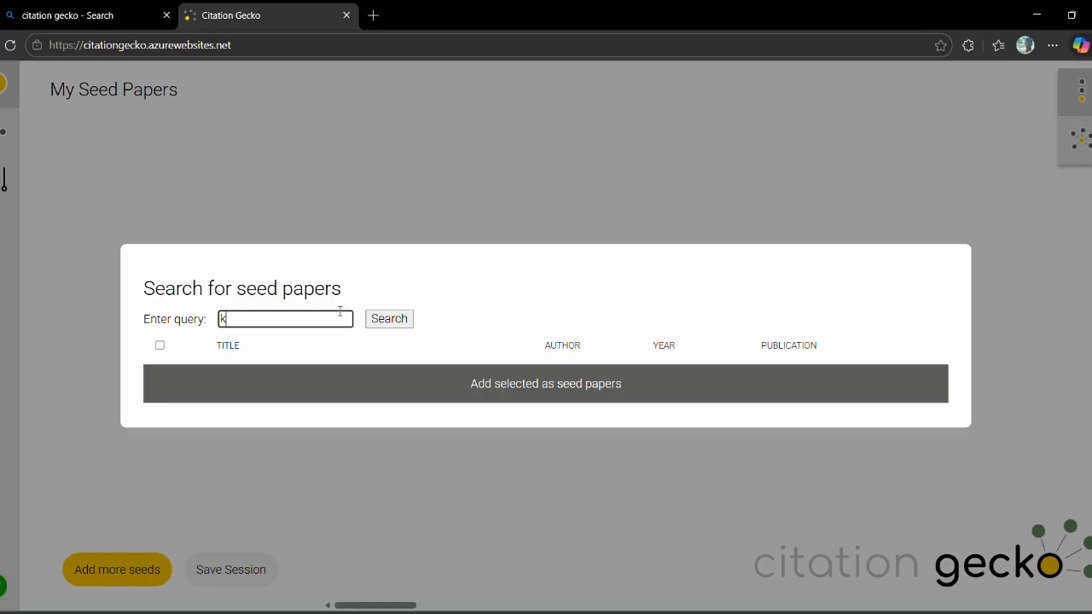
text(knowledge attitude an)
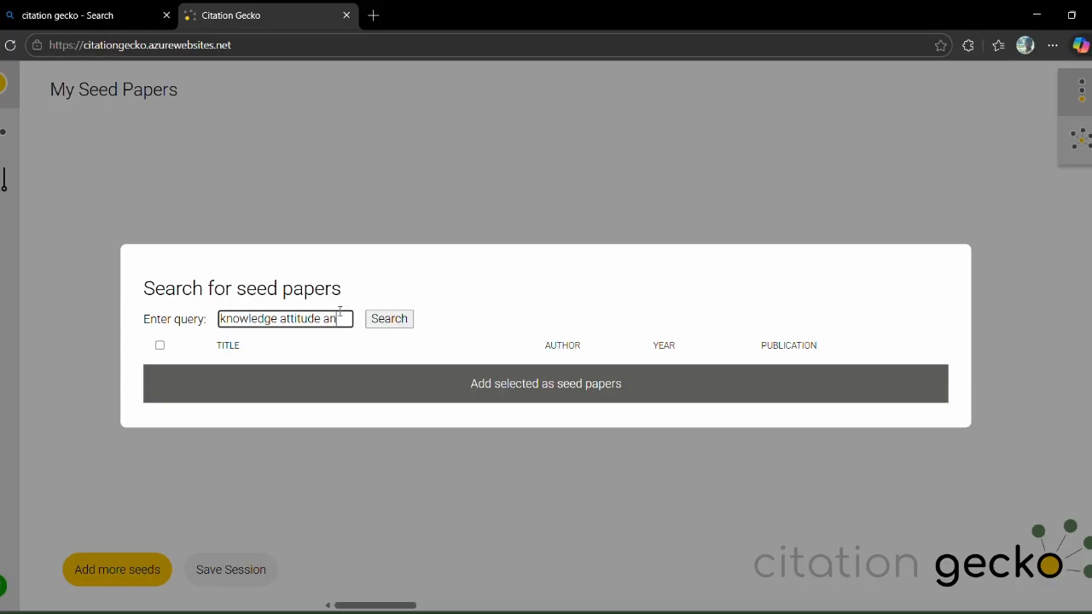
text(d practice)
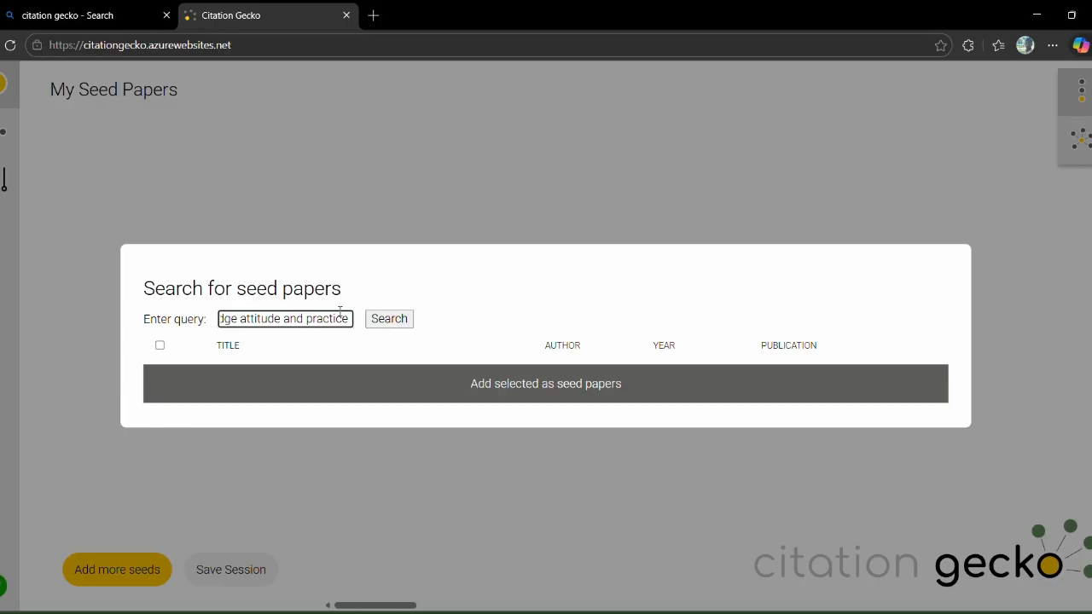
key(Return)
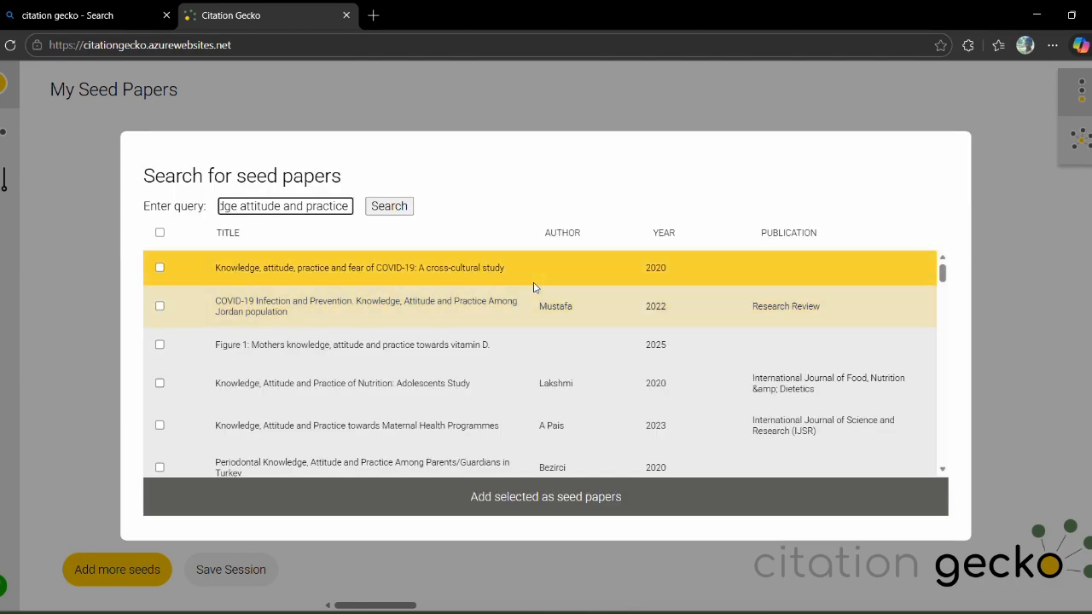
Review the found papers, select all of them and add them as seed papers.
scroll(510, 307, down, 5)
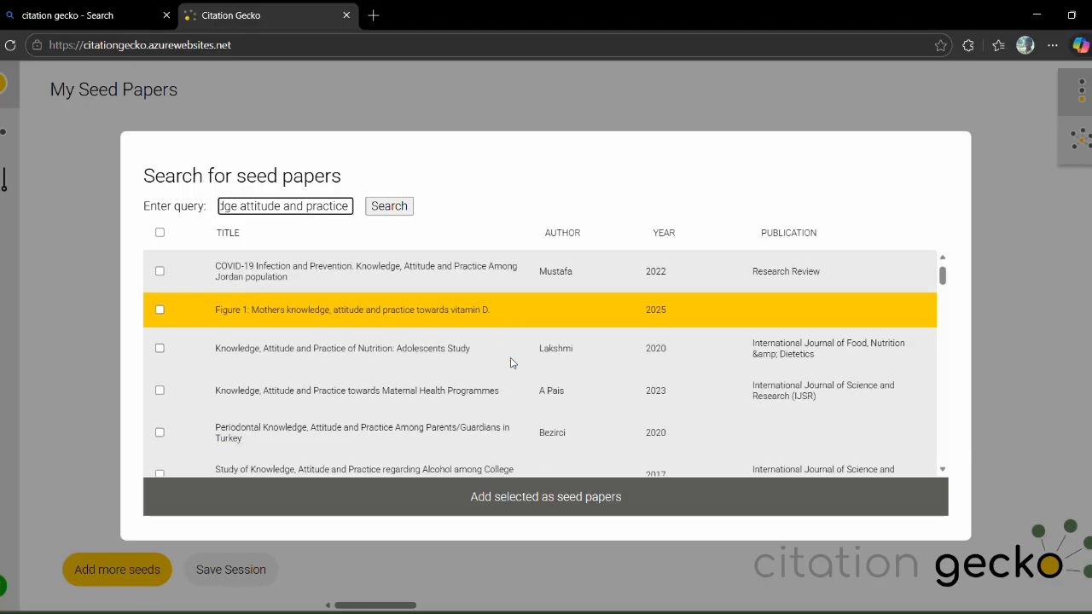
scroll(512, 363, down, 1)
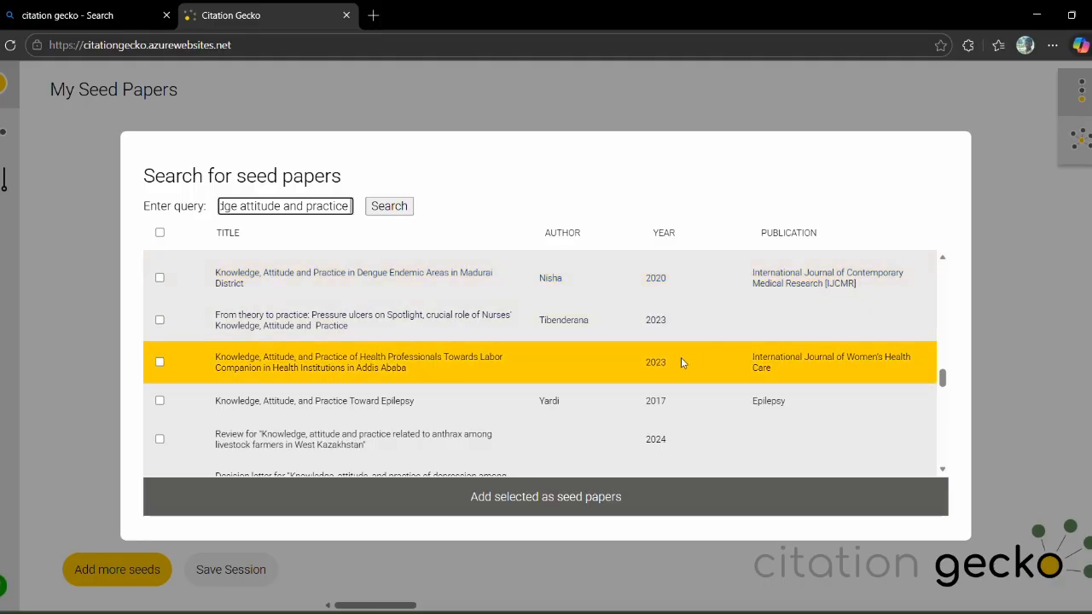
scroll(667, 365, down, 8)
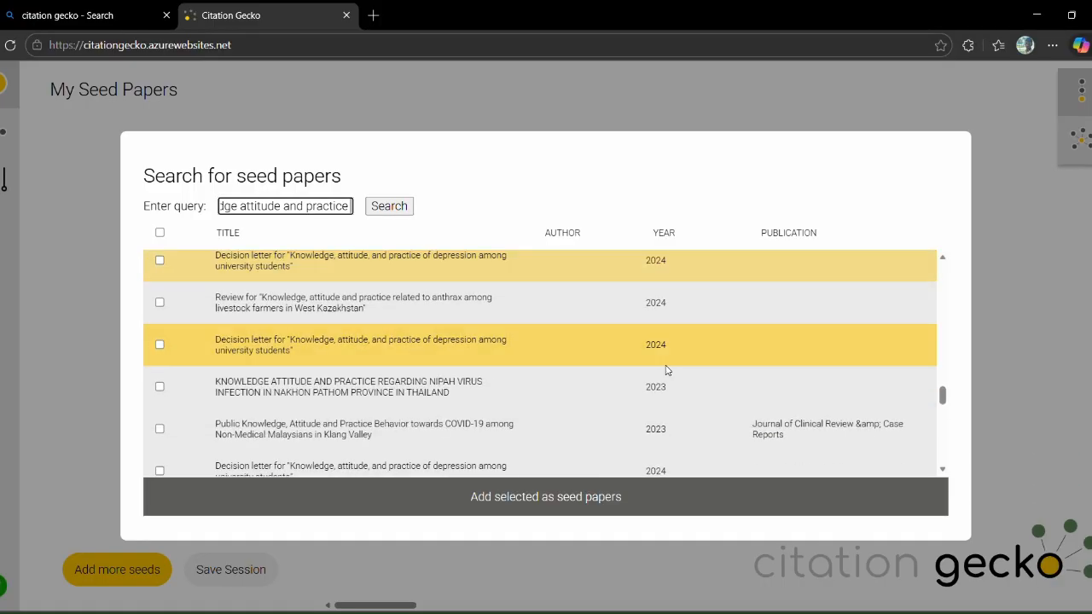
scroll(666, 369, down, 10)
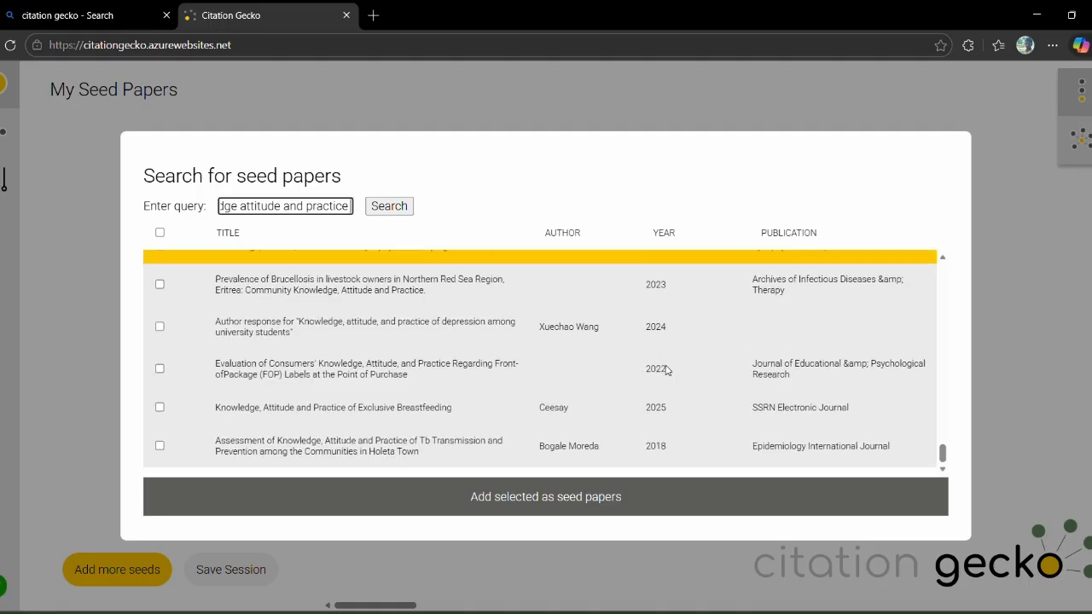
click(159, 232)
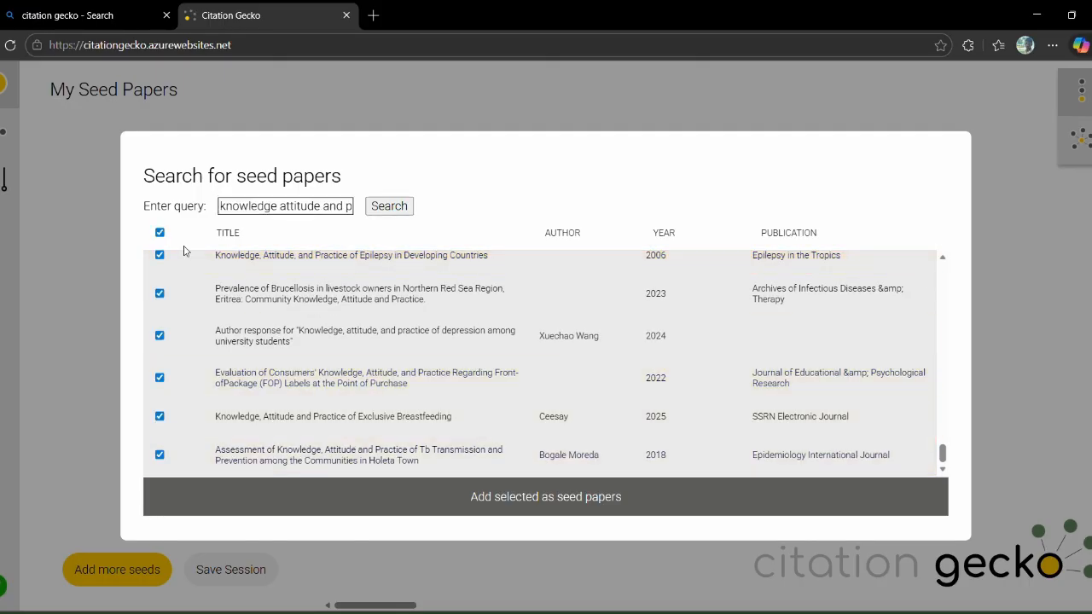
click(490, 508)
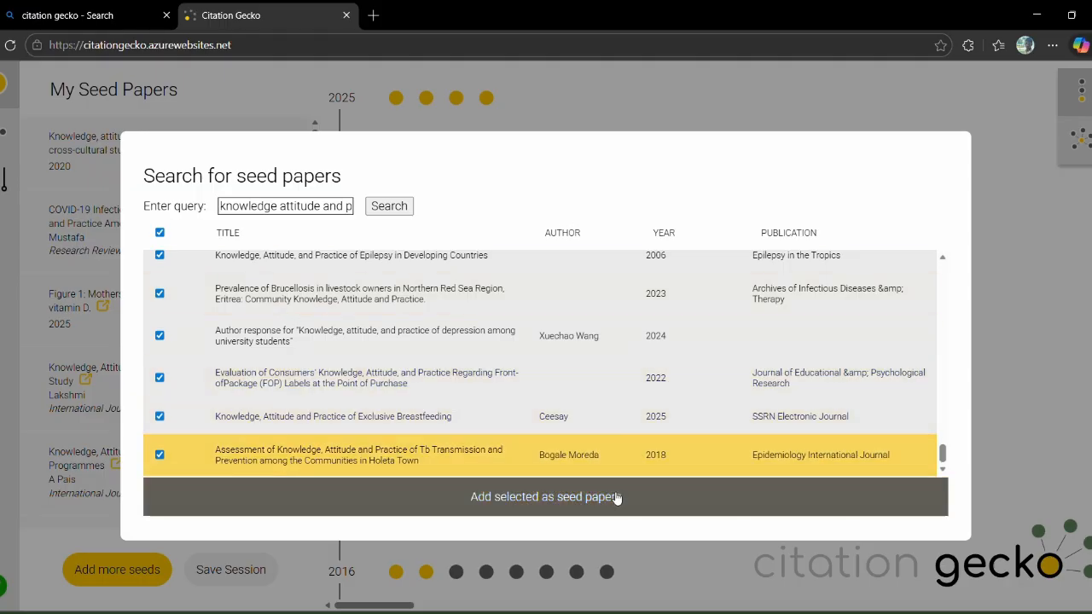
click(615, 501)
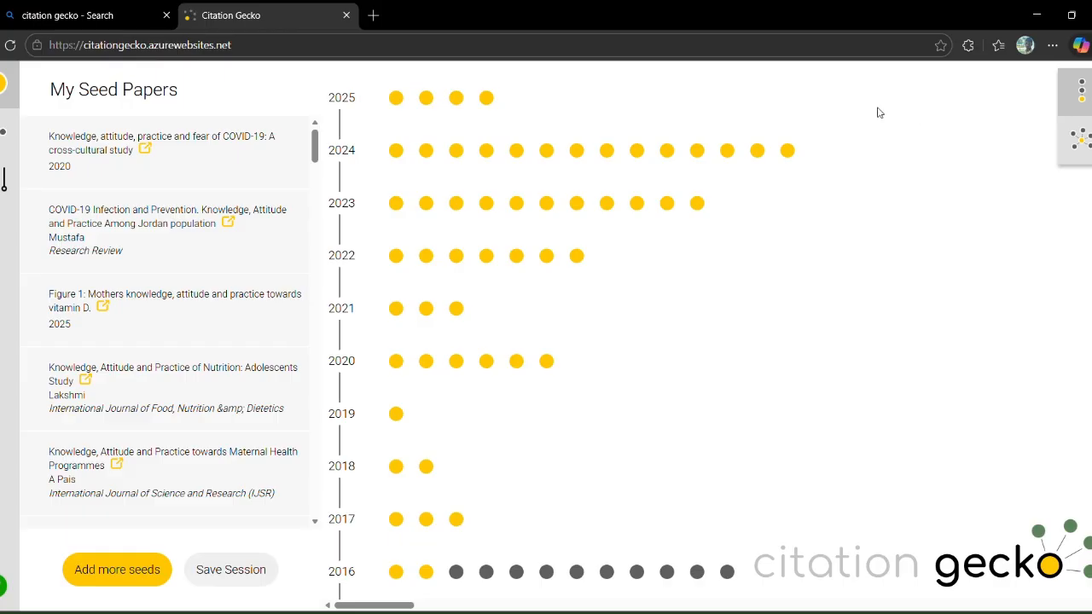
Look at the citation network, return to the timeline and inspect the first three 2025 seed papers.
click(1082, 138)
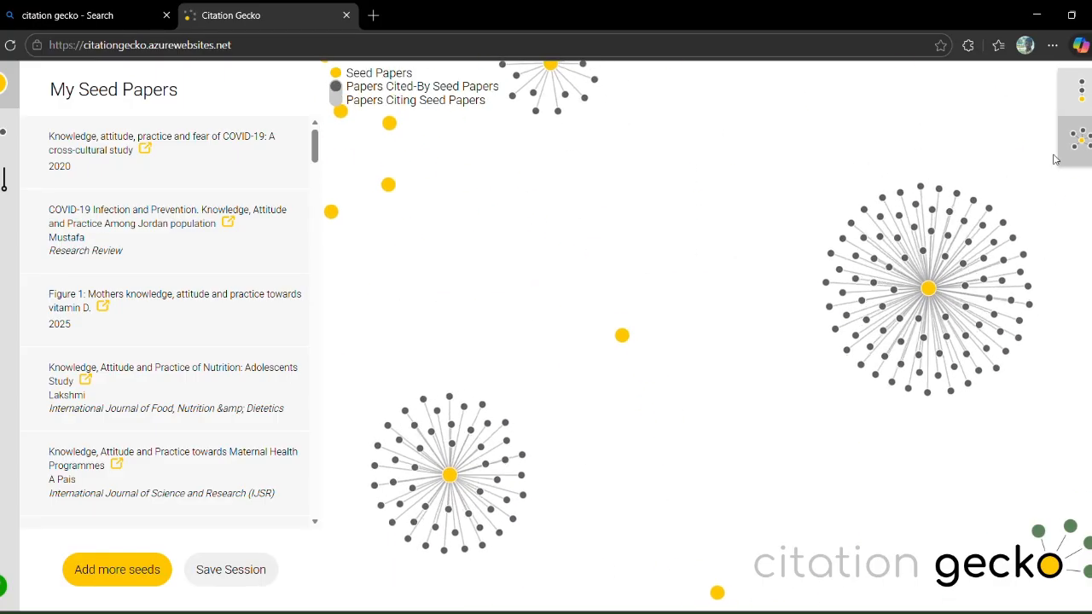
click(1088, 101)
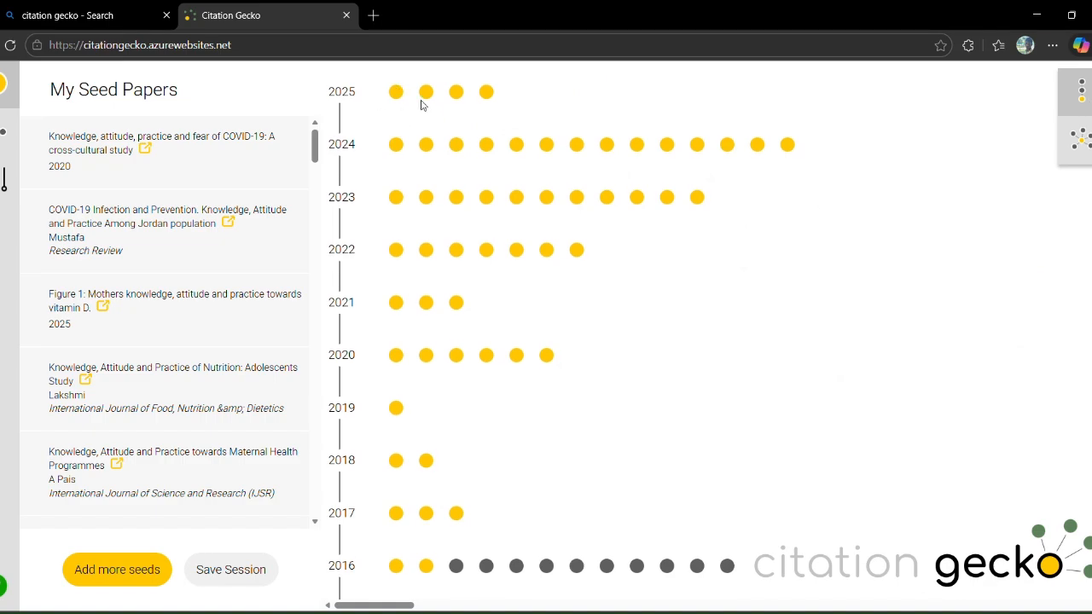
click(462, 95)
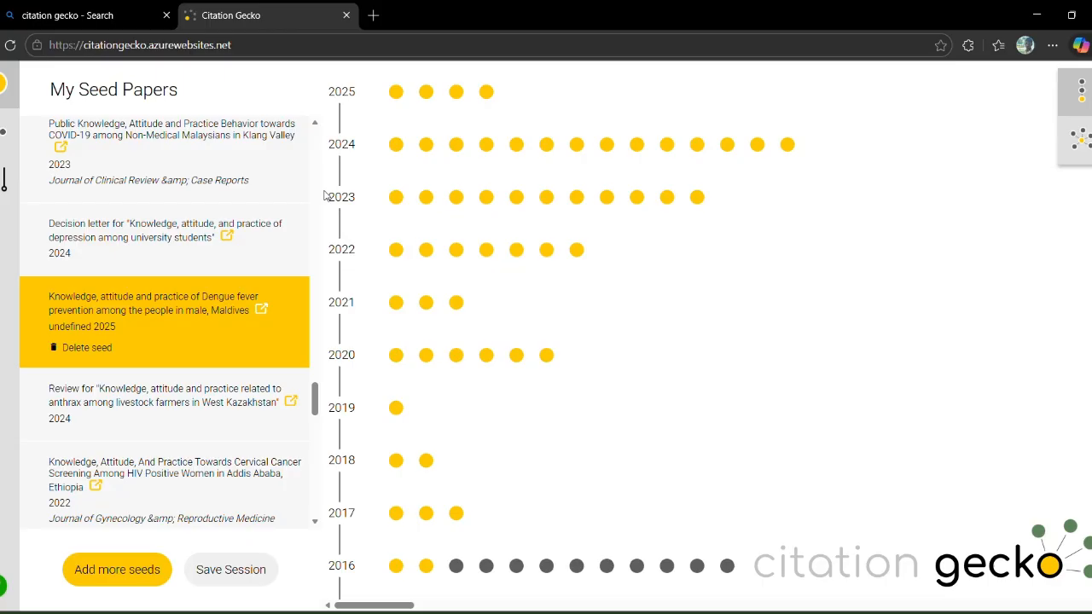
click(396, 95)
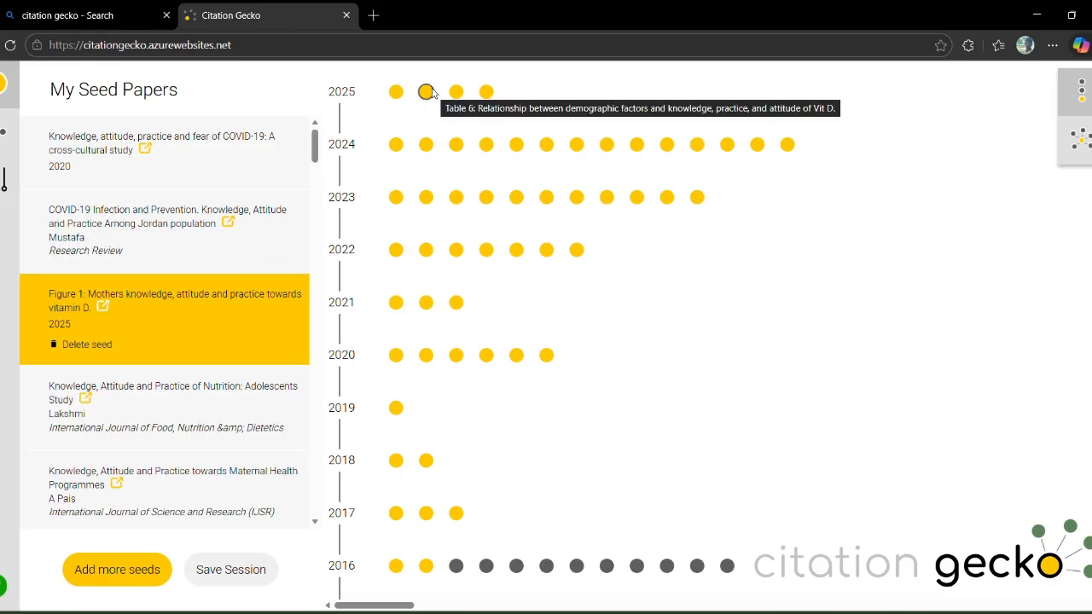
click(426, 92)
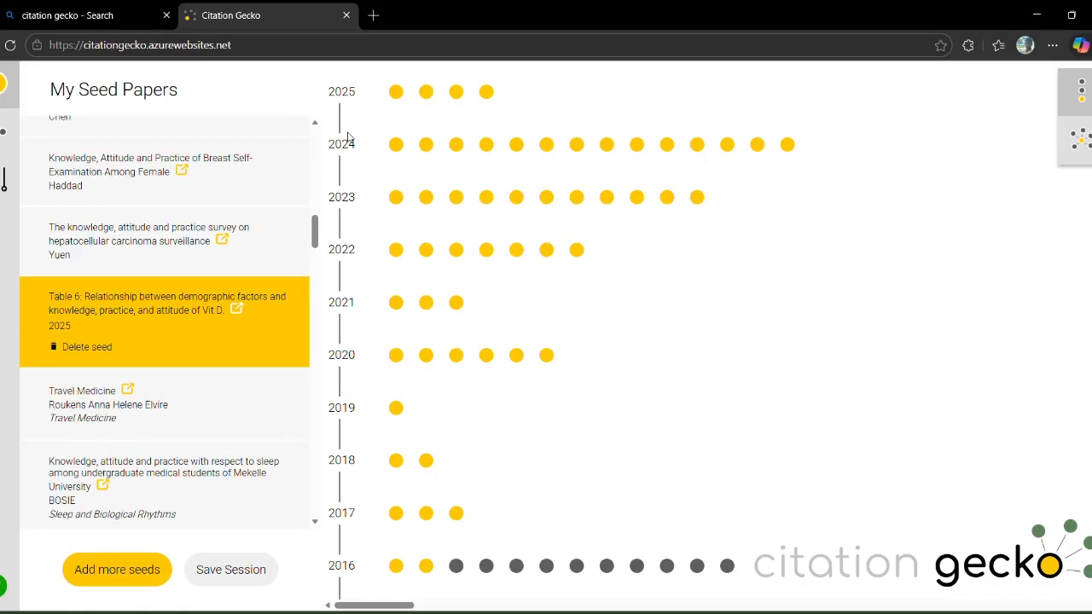
scroll(534, 175, down, 3)
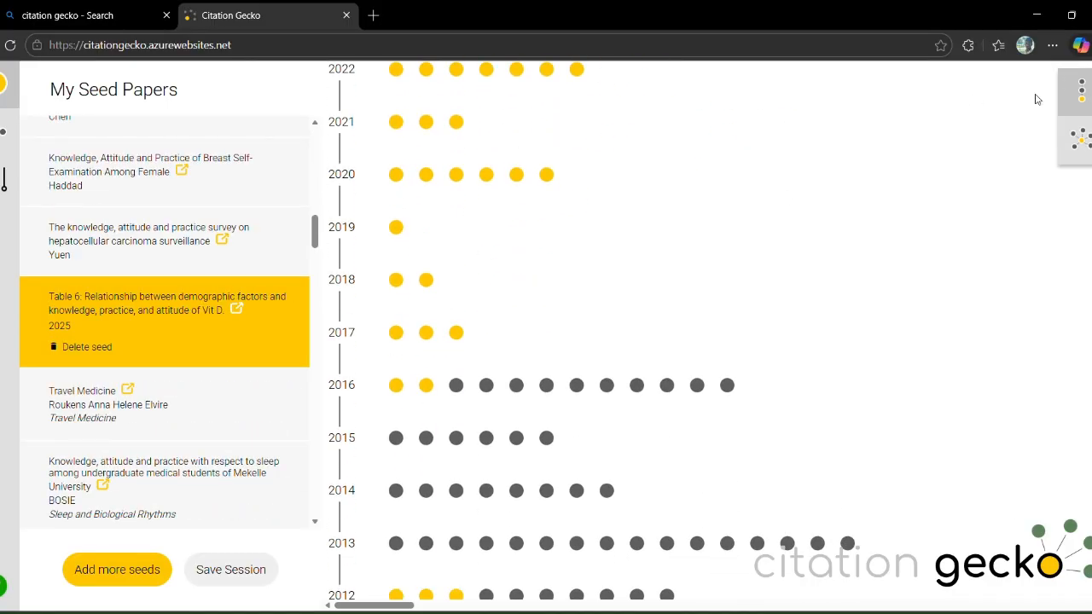
Show the seed papers as a citation network again and examine its nodes at different magnifications.
click(1083, 155)
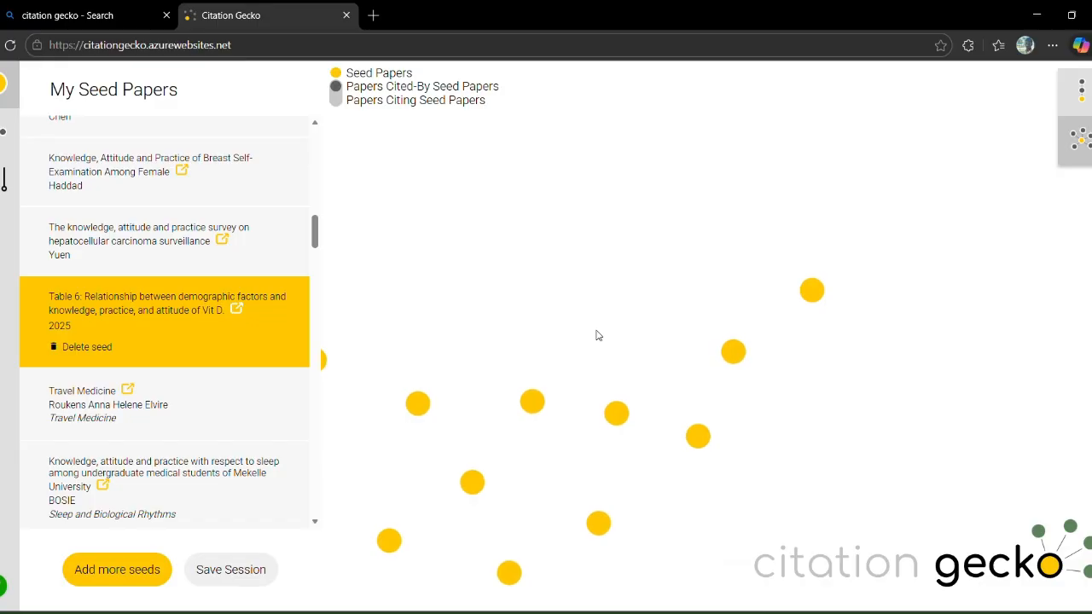
scroll(720, 173, up, 3)
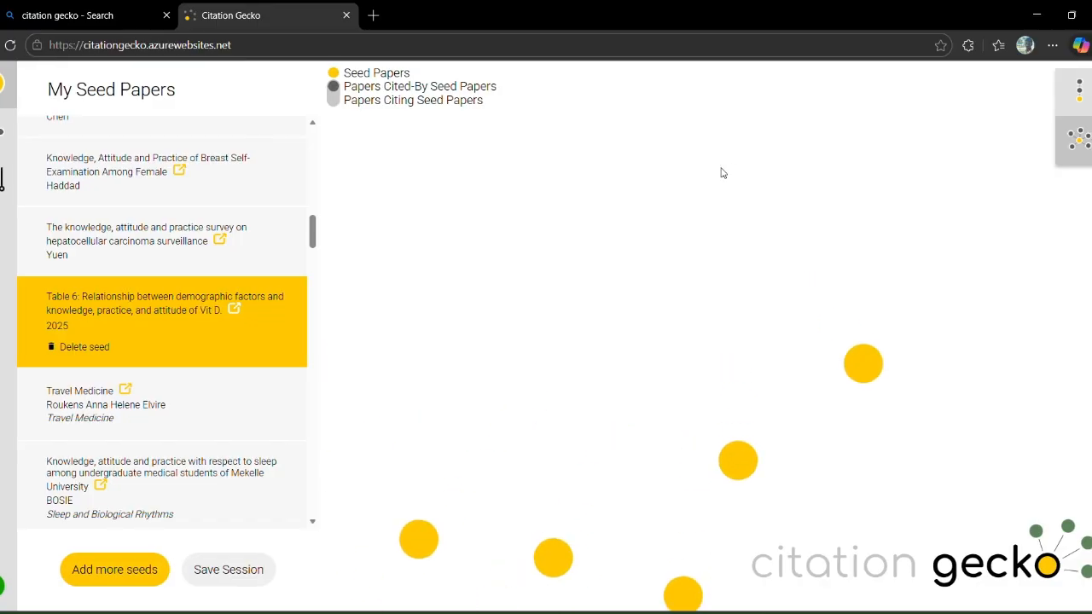
ctrl+scroll(721, 174, up, 2)
scroll(721, 171, up, 2)
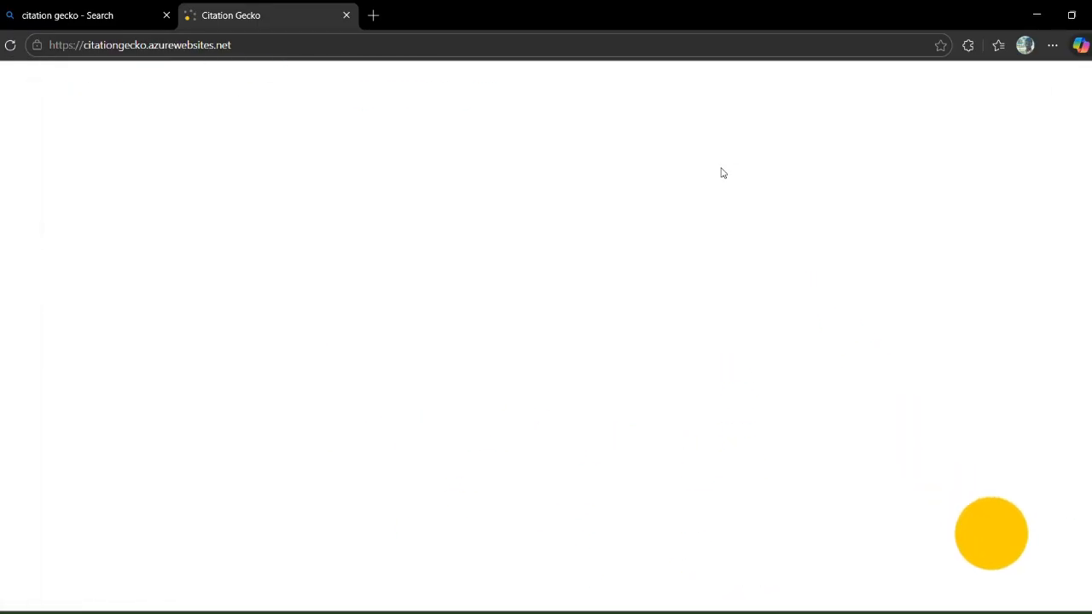
scroll(721, 170, down, 4)
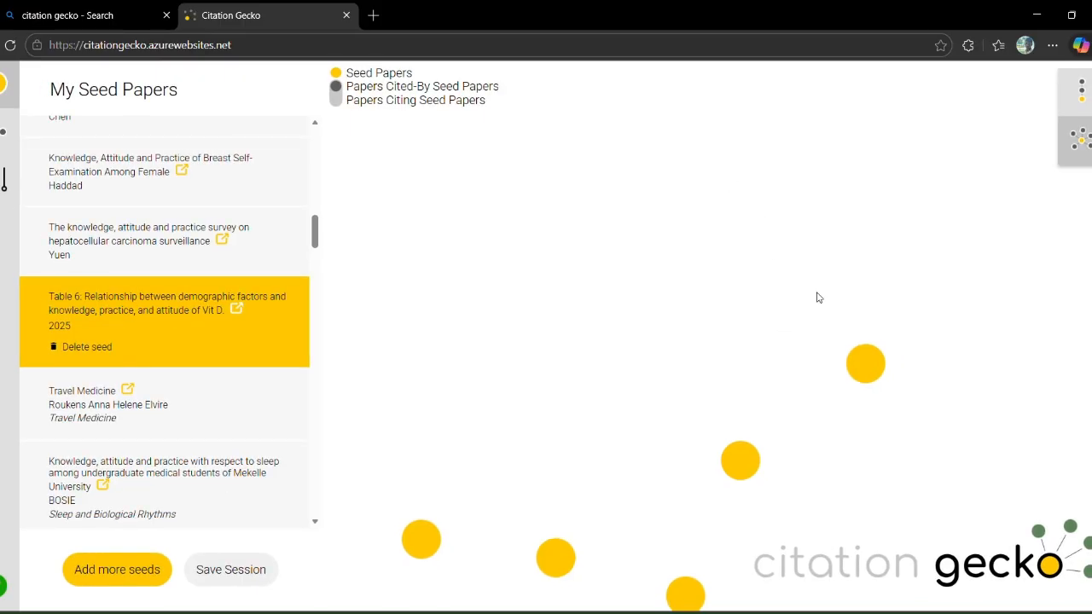
scroll(790, 251, up, 3)
scroll(791, 253, up, 3)
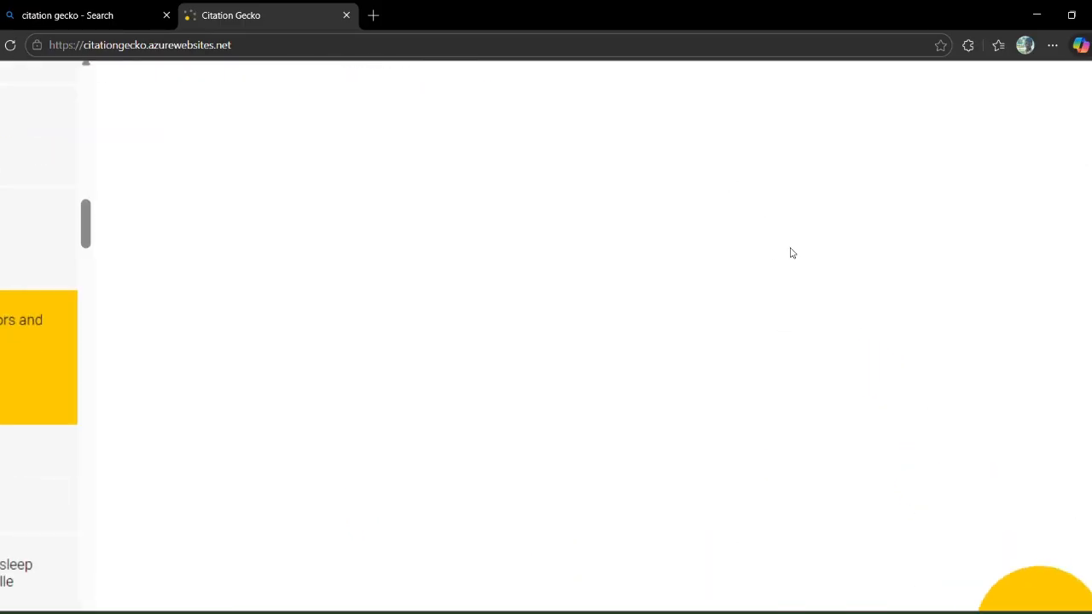
scroll(792, 252, down, 3)
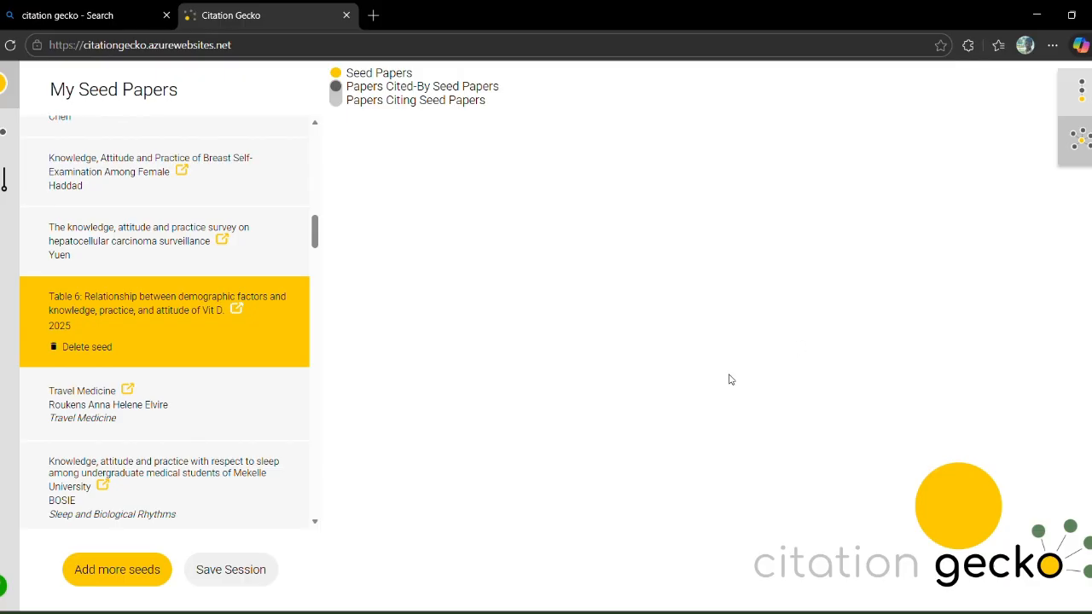
key(super)
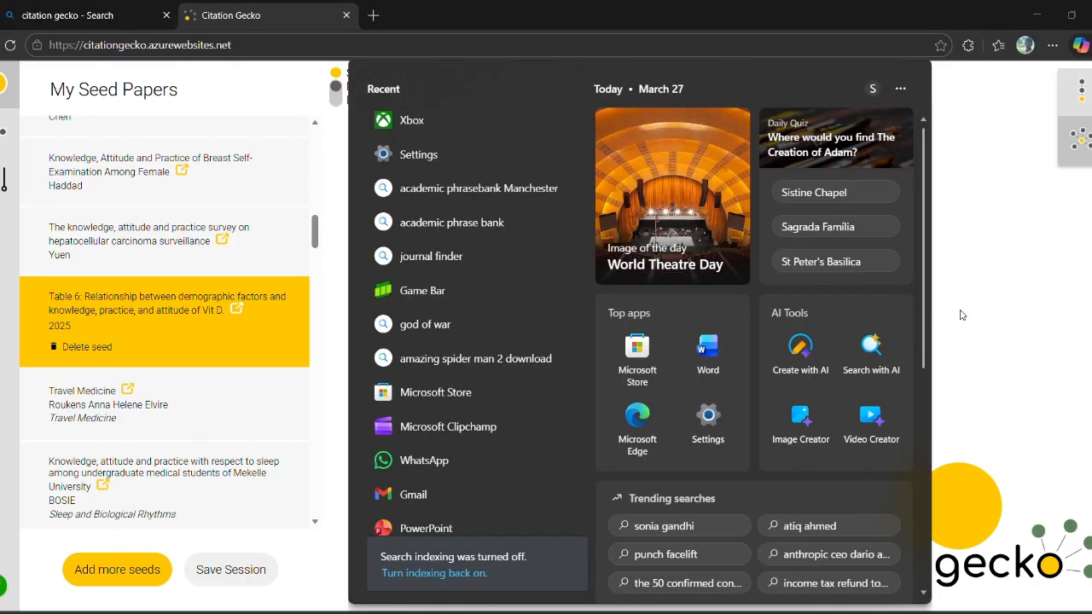
click(960, 311)
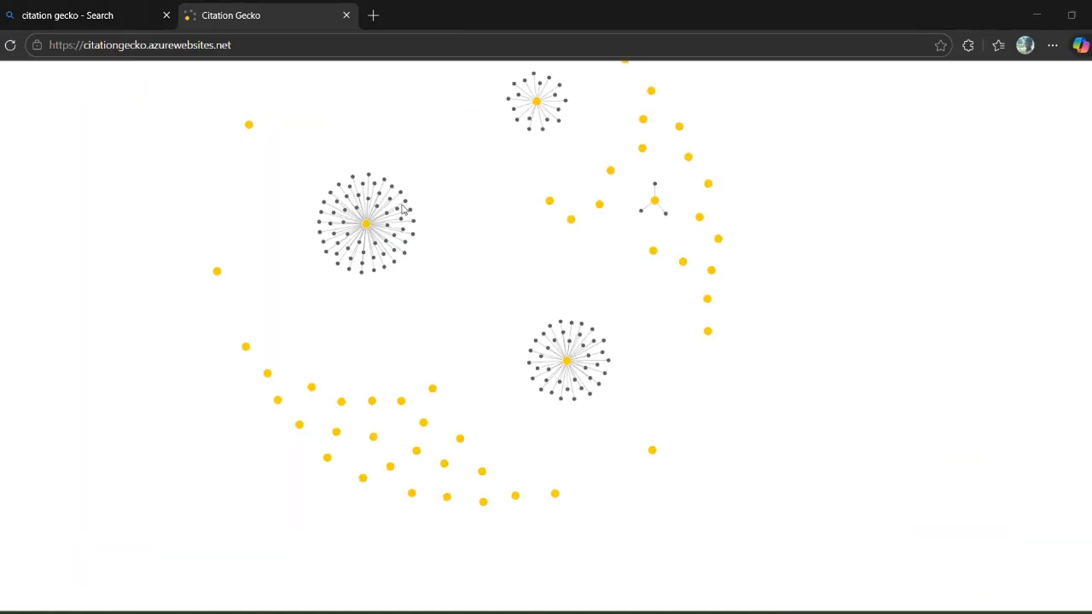
Inspect the small cluster with three linked papers, then select the seed paper "Knowledge, Attitude and Practice of Exclusive Breastfeeding".
mouse_move(612, 178)
click(655, 202)
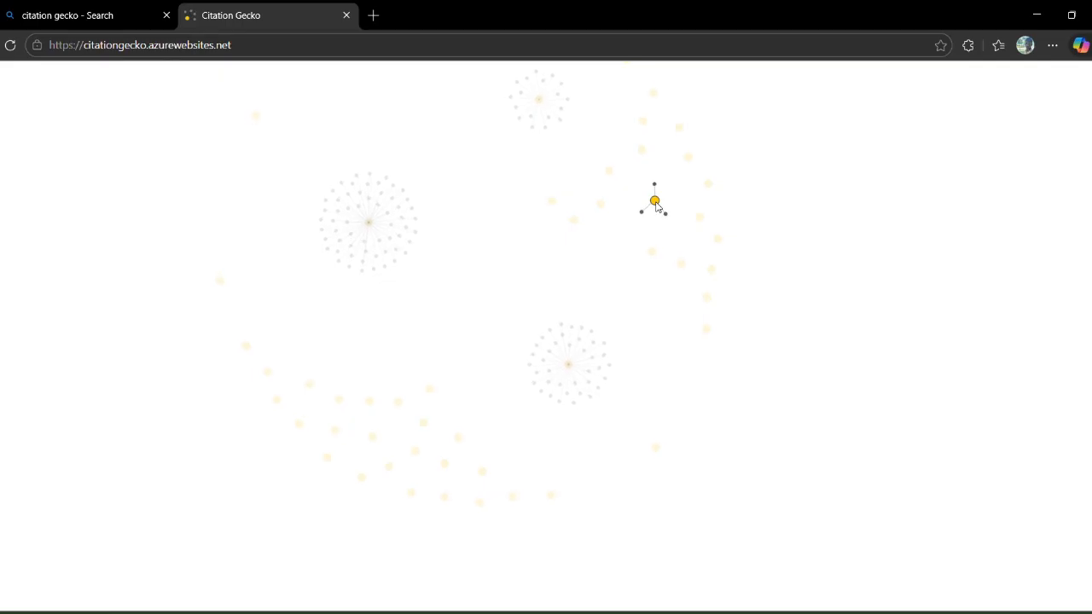
scroll(655, 204, up, 5)
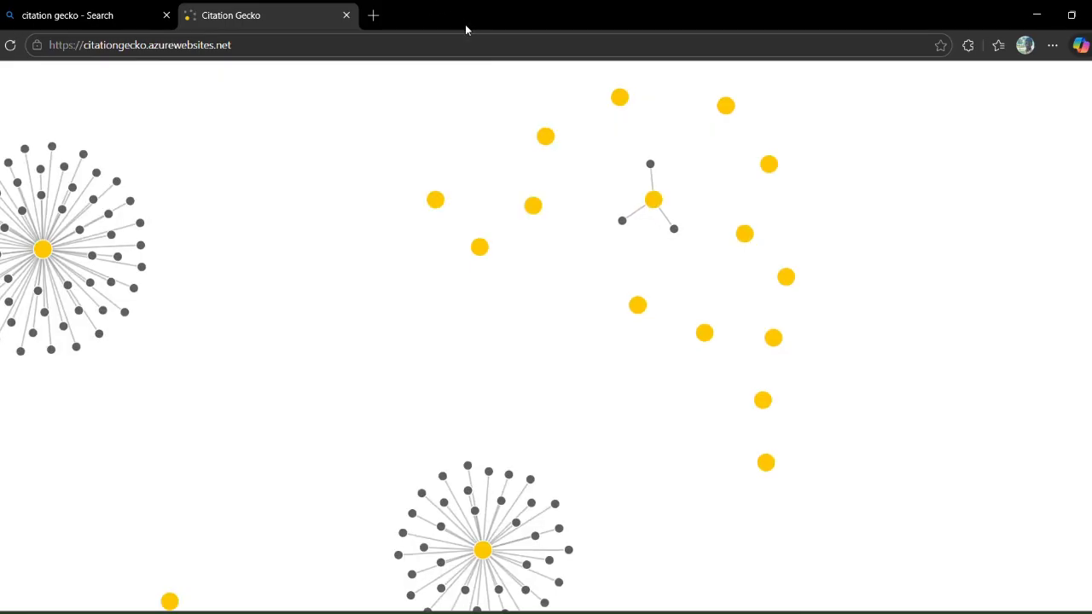
scroll(162, 324, down, 15)
click(147, 347)
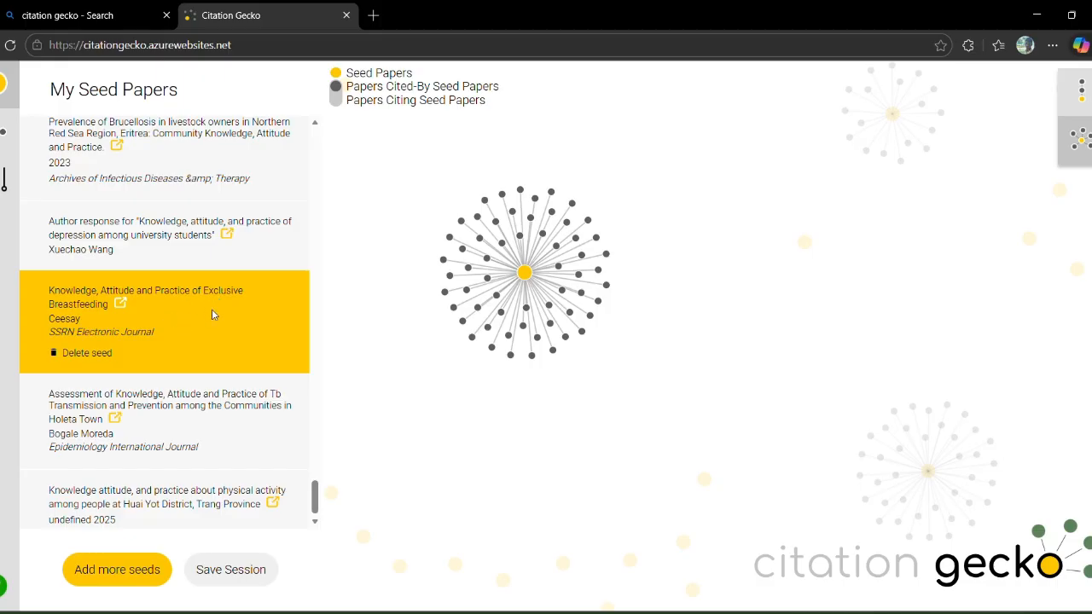
Inspect individual papers cited by the exclusive breastfeeding seed paper, reselecting the seed between them to compare its linked papers.
click(519, 239)
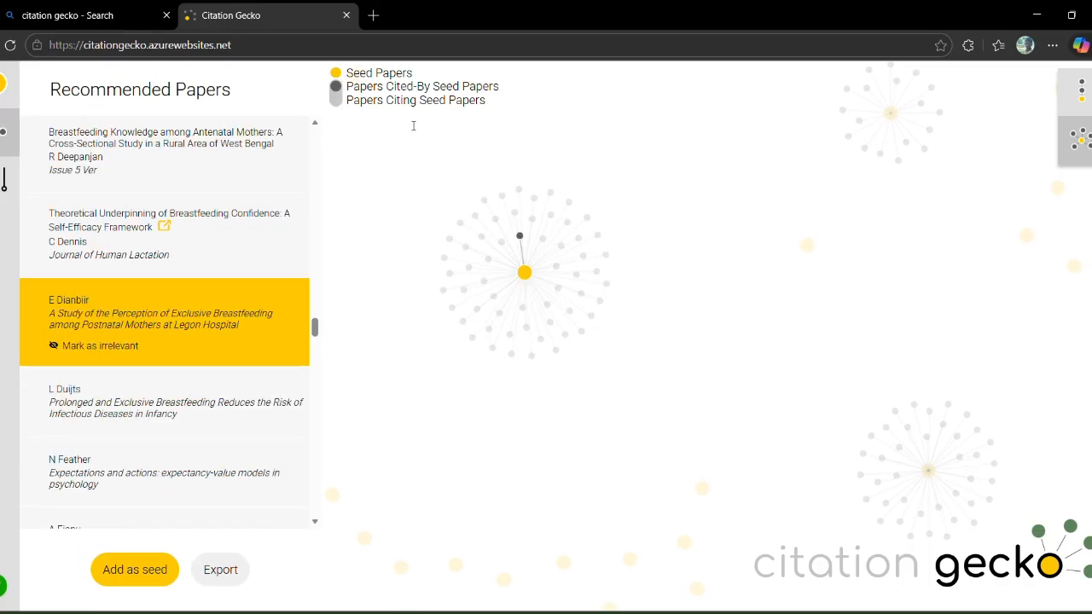
click(502, 199)
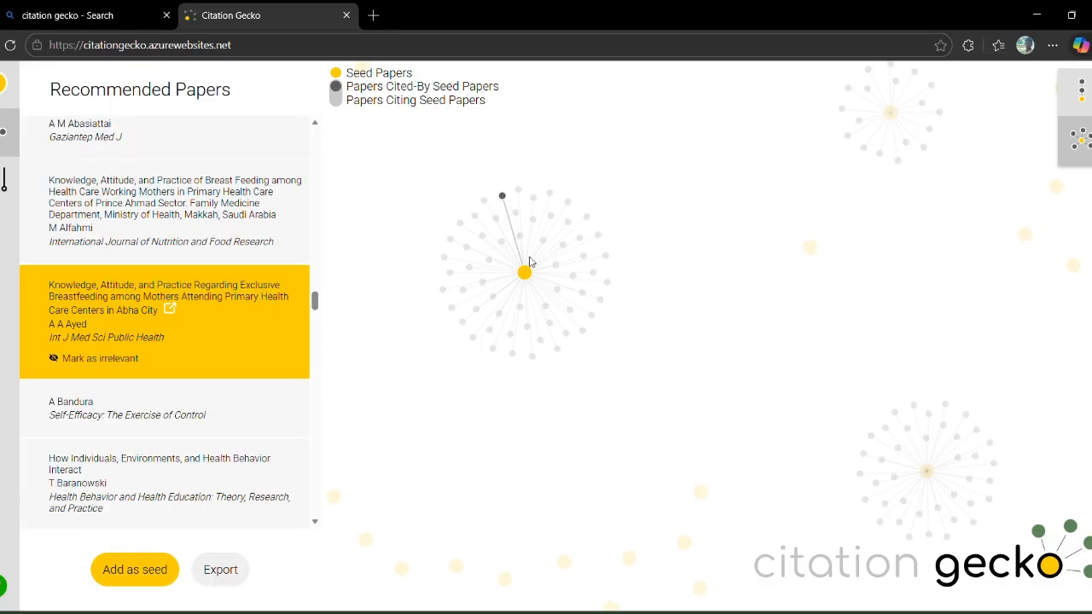
click(524, 271)
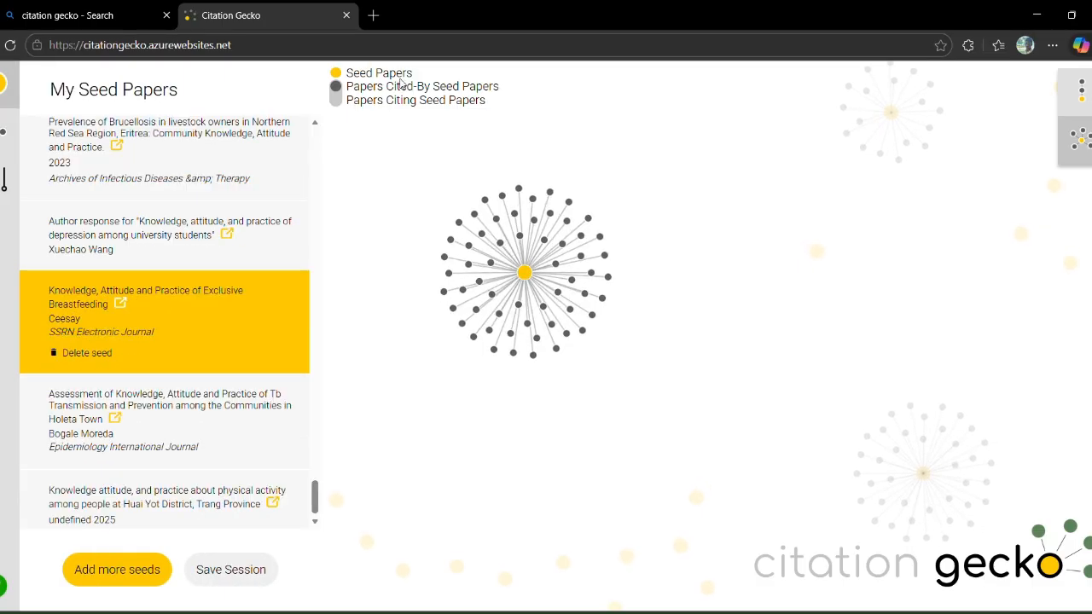
click(521, 191)
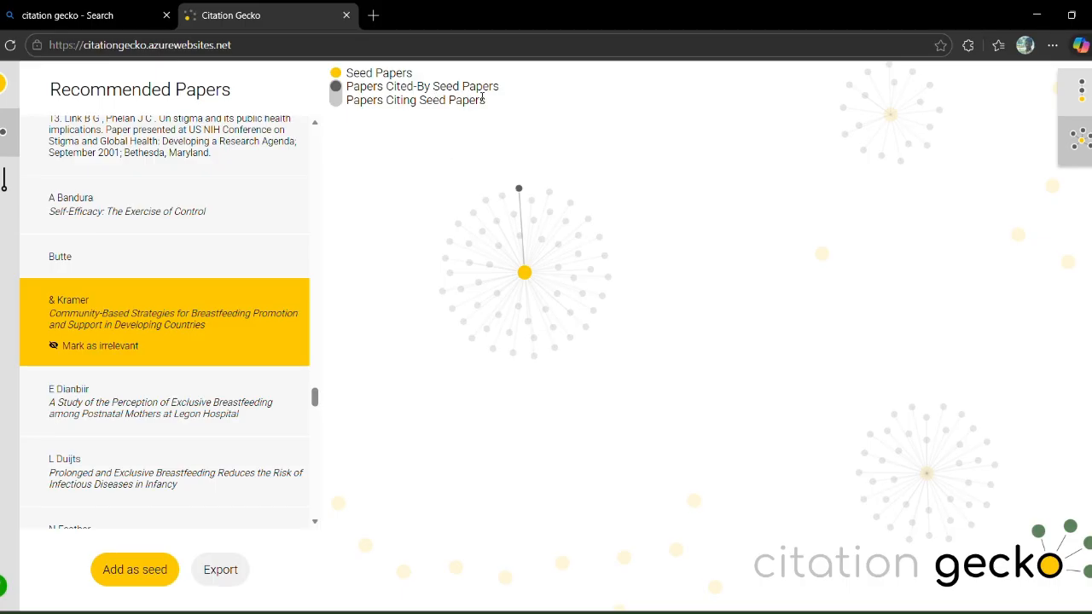
click(524, 272)
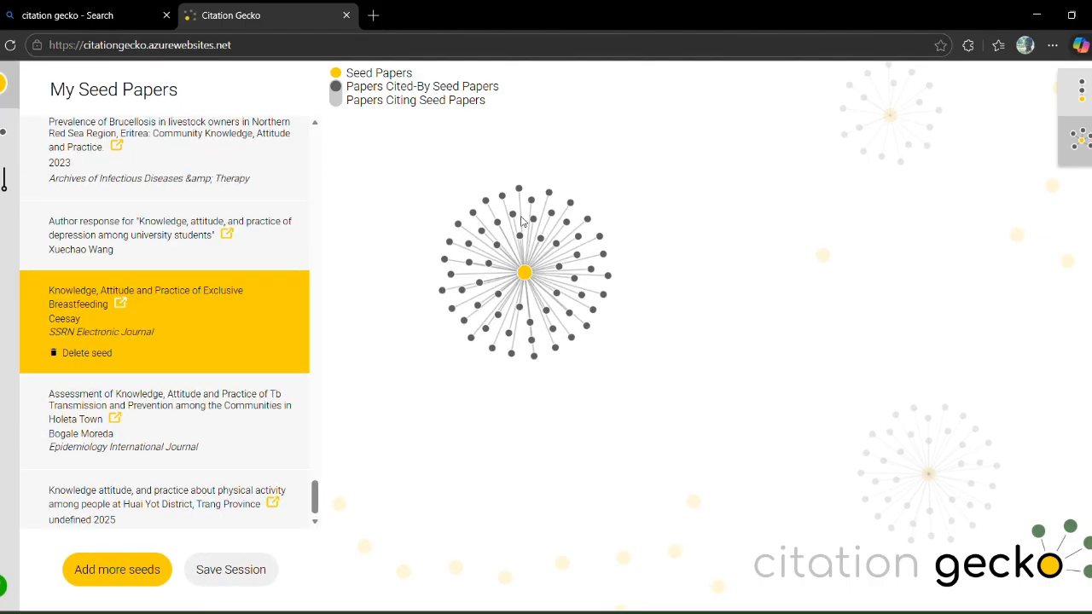
click(518, 187)
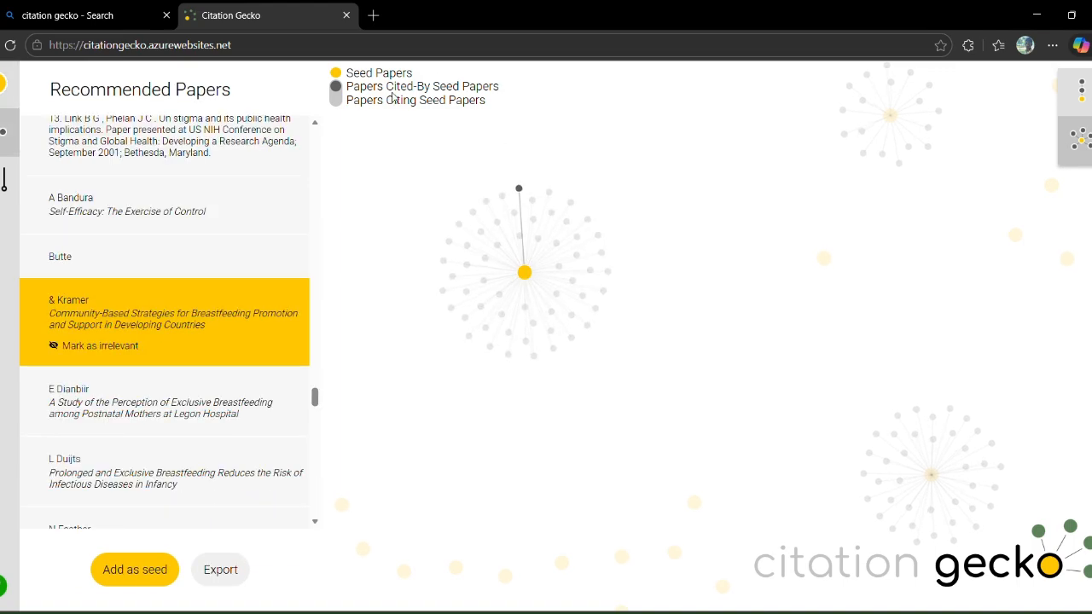
Switch the network to Papers Citing Seed Papers and examine the whole set of seed papers.
click(339, 107)
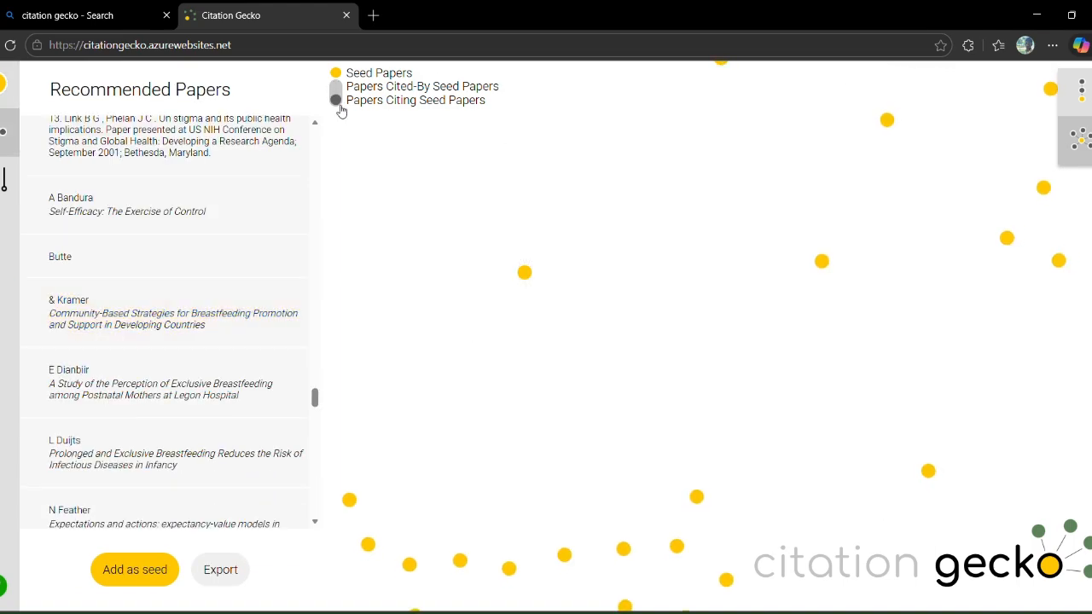
scroll(803, 357, left, 1)
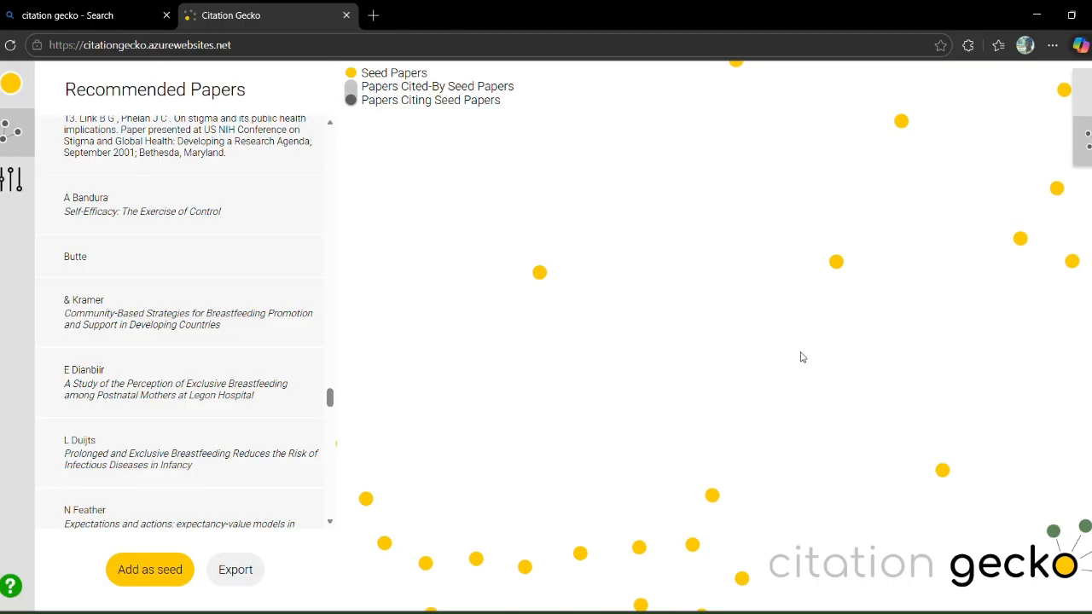
scroll(802, 356, left, 2)
scroll(623, 232, right, 3)
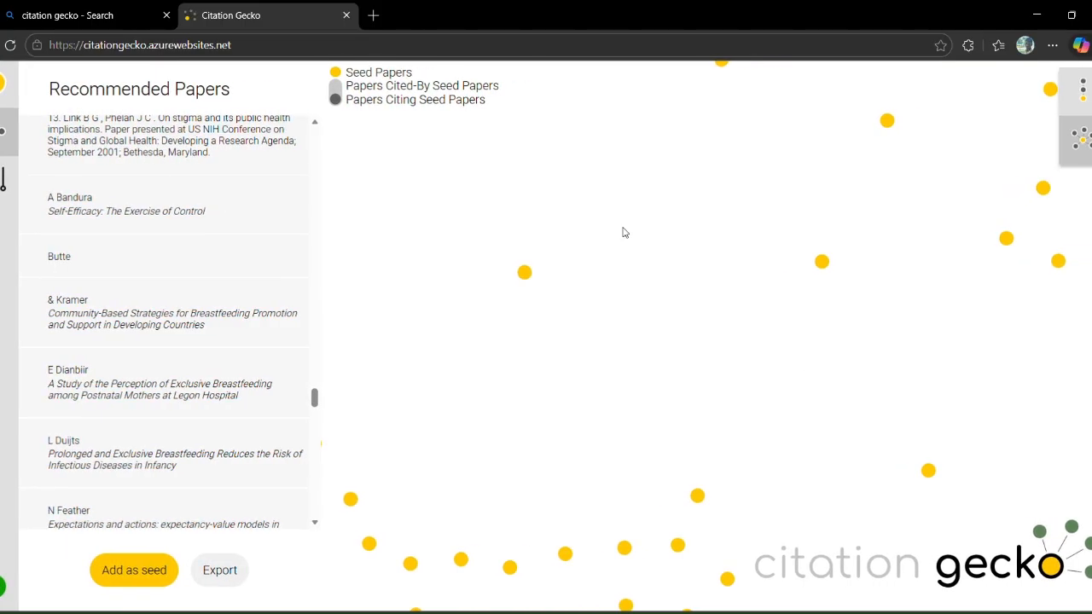
scroll(622, 232, down, 3)
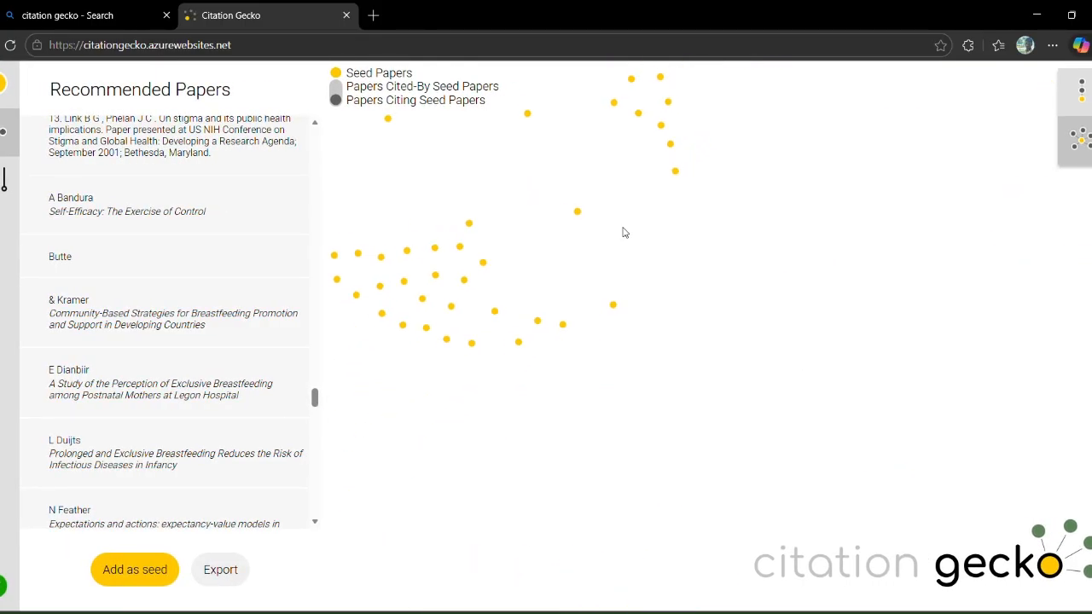
scroll(623, 232, down, 3)
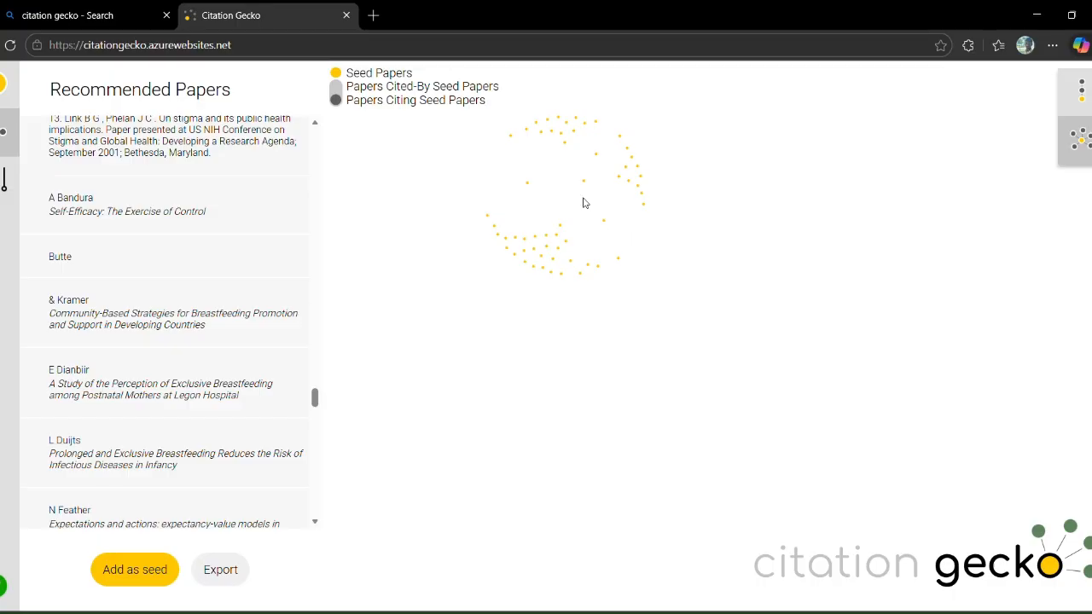
Switch the network back to Papers Cited-By Seed Papers and inspect the smallest of the three dense clusters.
click(341, 90)
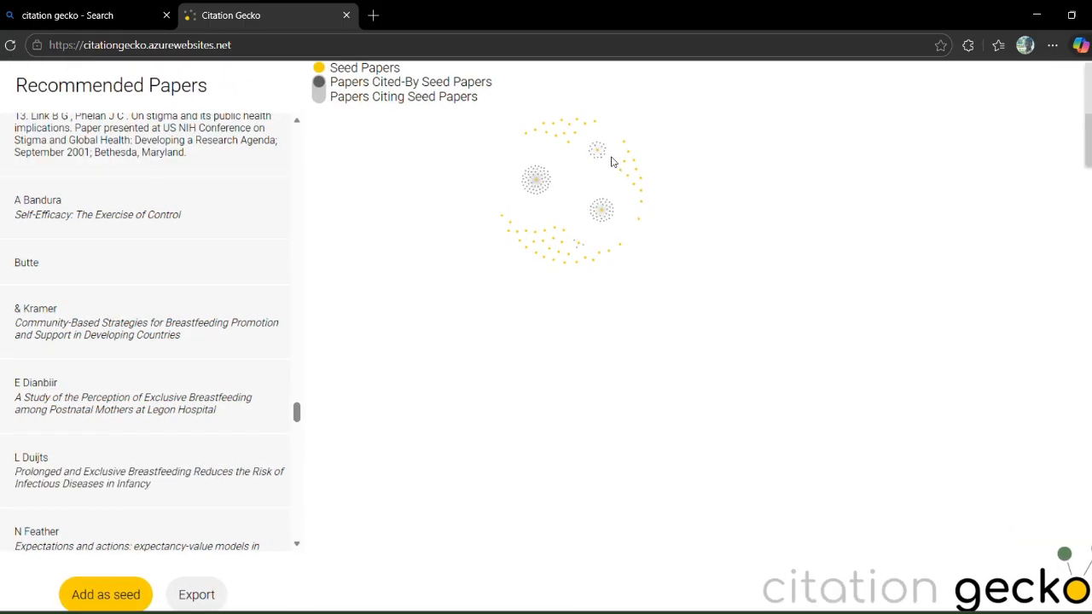
scroll(611, 162, up, 5)
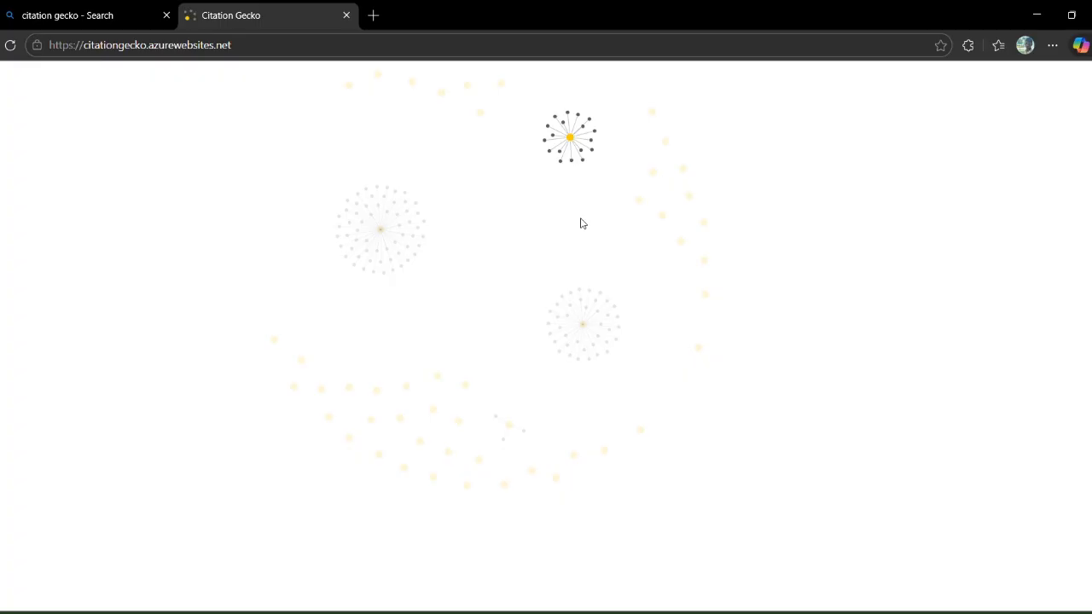
scroll(580, 224, down, 5)
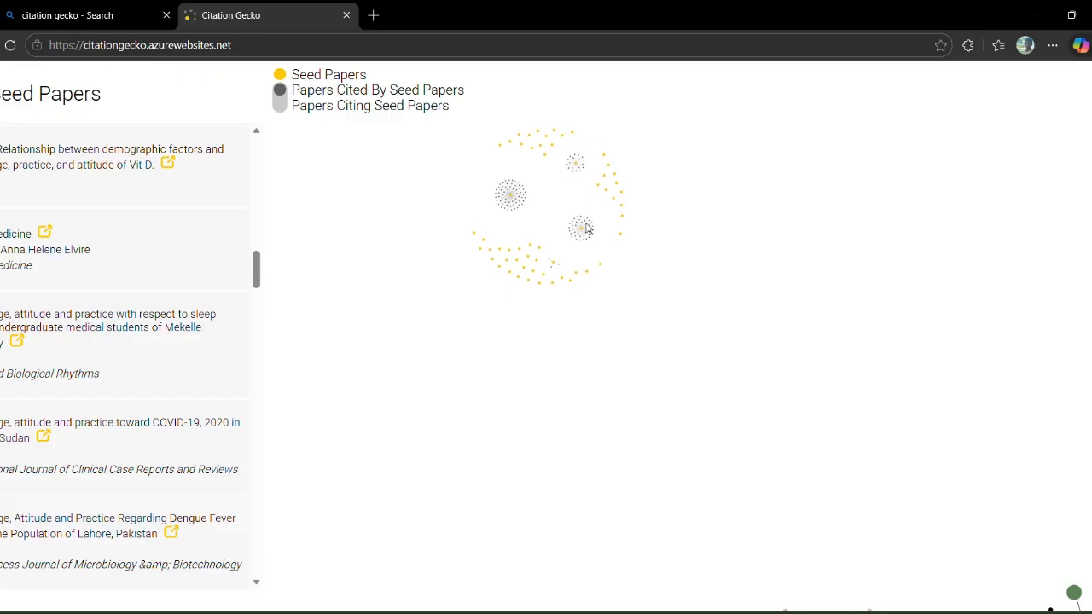
Select the seed paper "Knowledge, Attitude, and Practice Toward Epilepsy" in the network and examine its entry and linked papers.
drag(589, 227, 555, 262)
scroll(556, 262, up, 5)
scroll(556, 262, up, 1)
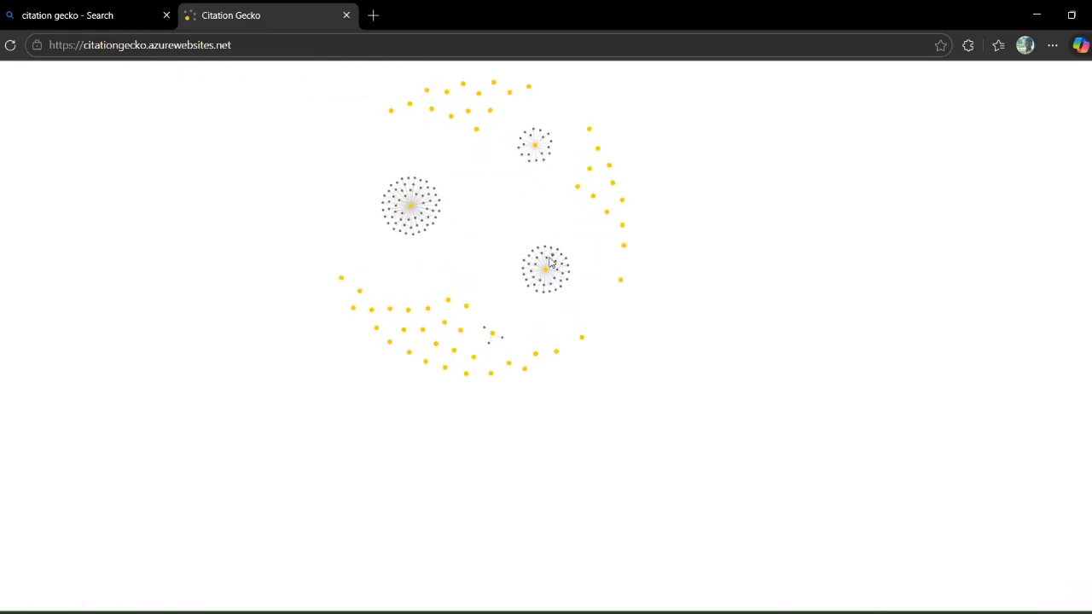
click(547, 277)
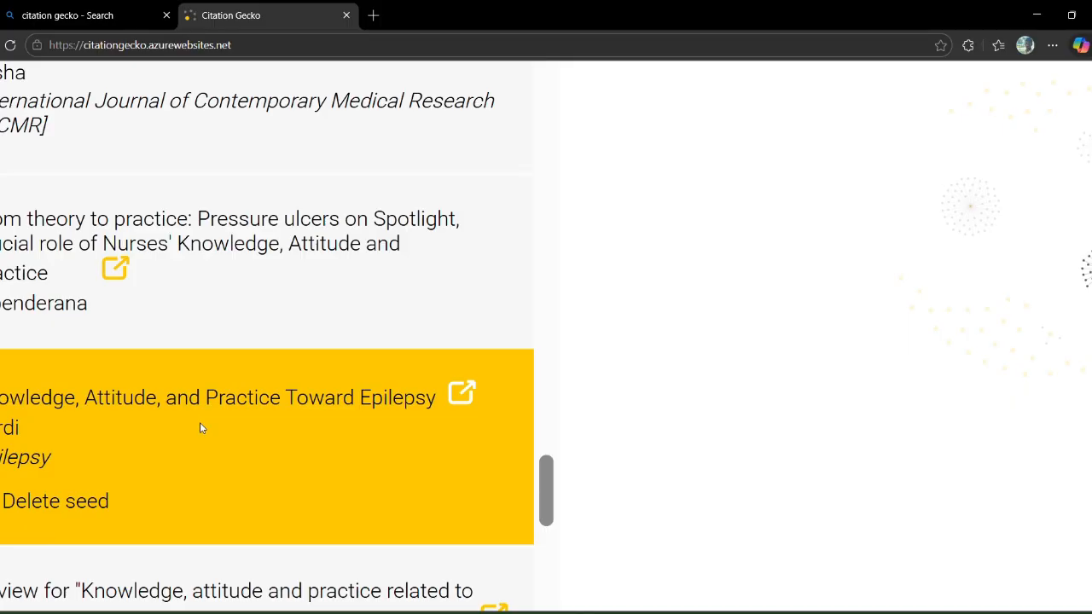
scroll(199, 422, down, 3)
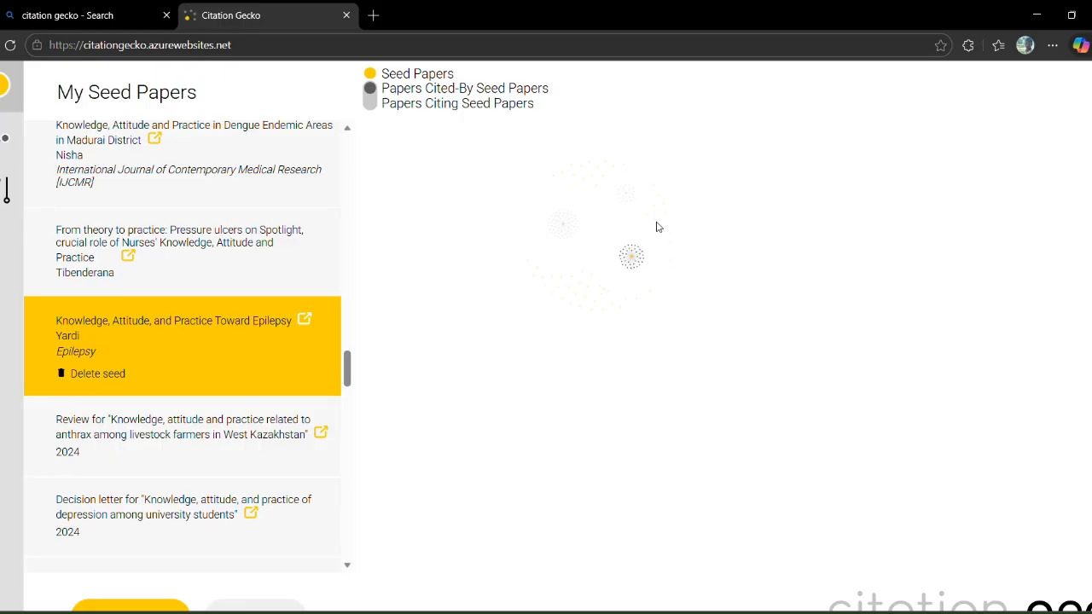
scroll(656, 226, up, 5)
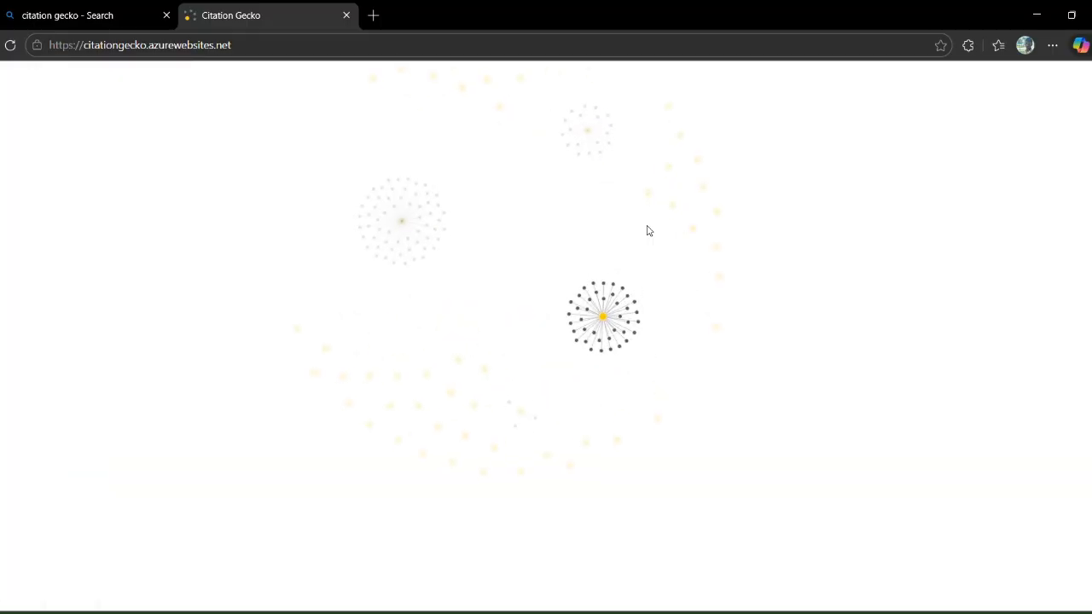
scroll(645, 229, down, 5)
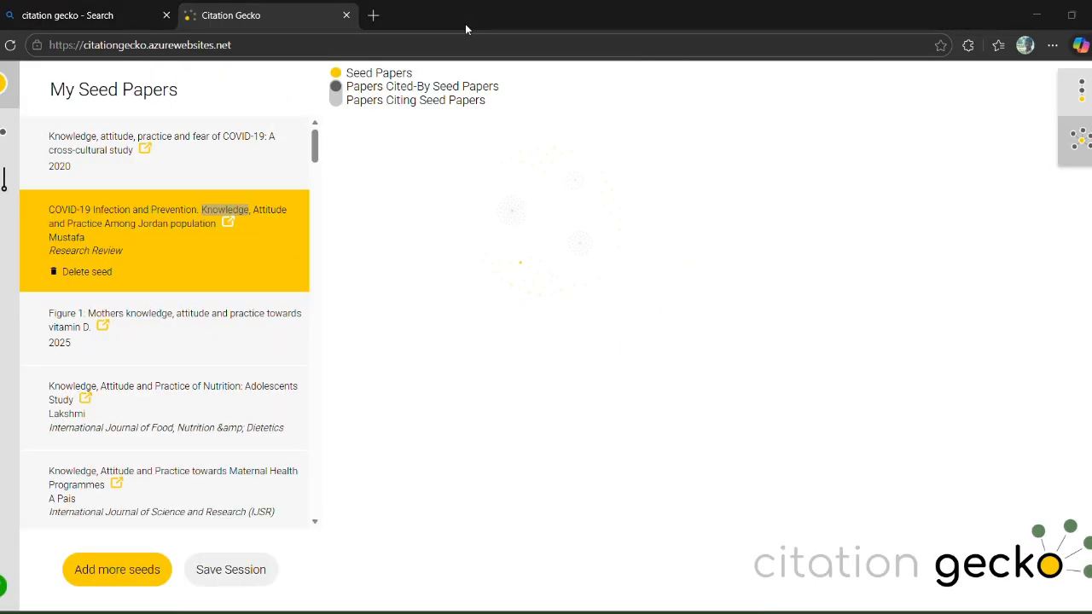
Select the seed paper "Assessment of Oral Hygiene Knowledge, Attitude and Practice among 13-17 Years Old Children" in the network and open its full text.
scroll(541, 222, up, 5)
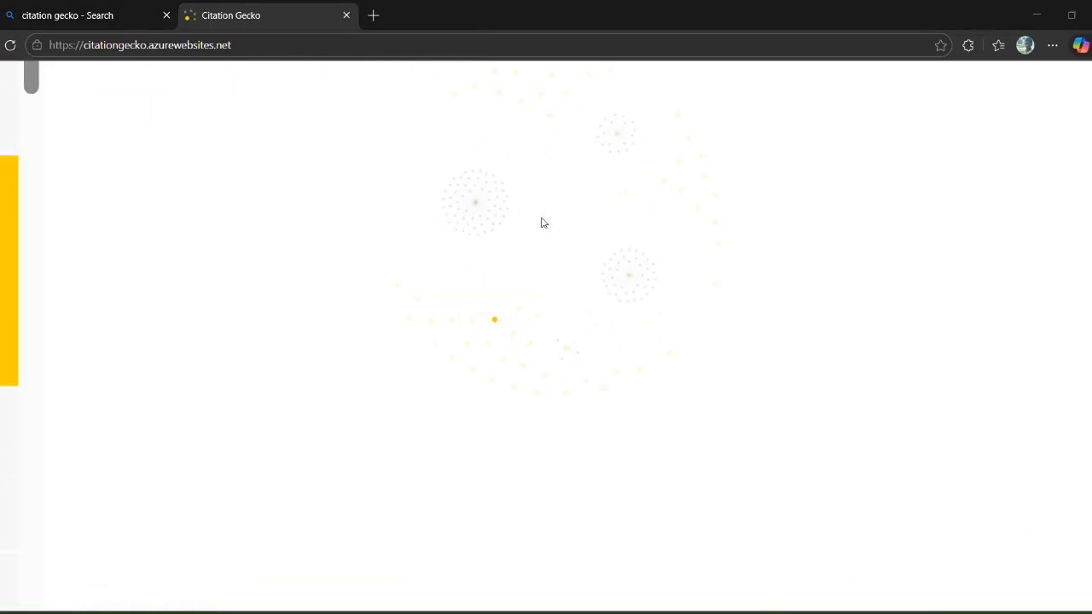
scroll(542, 222, up, 4)
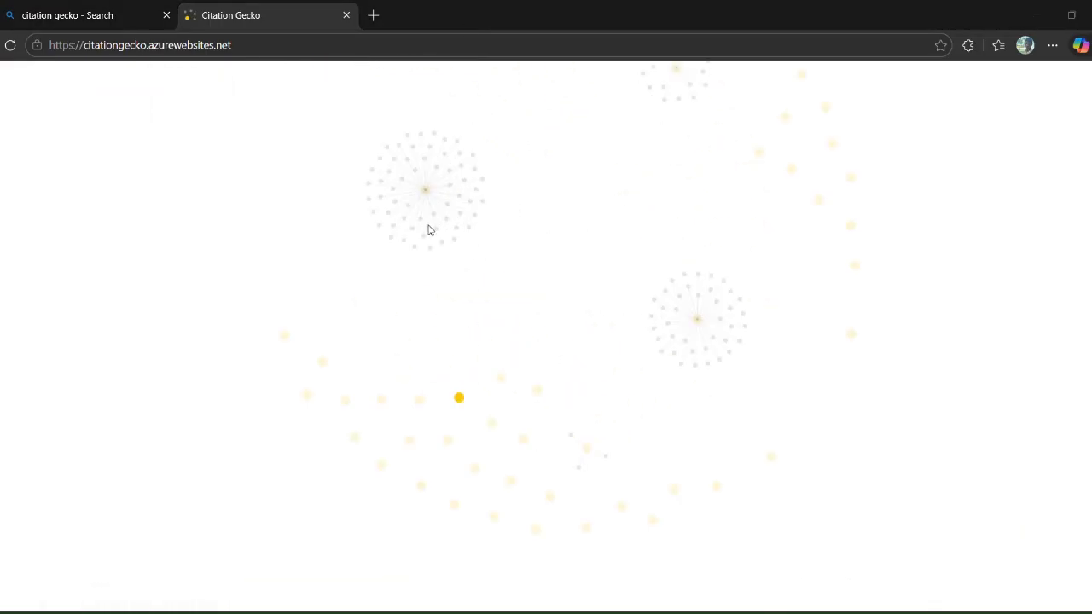
click(426, 190)
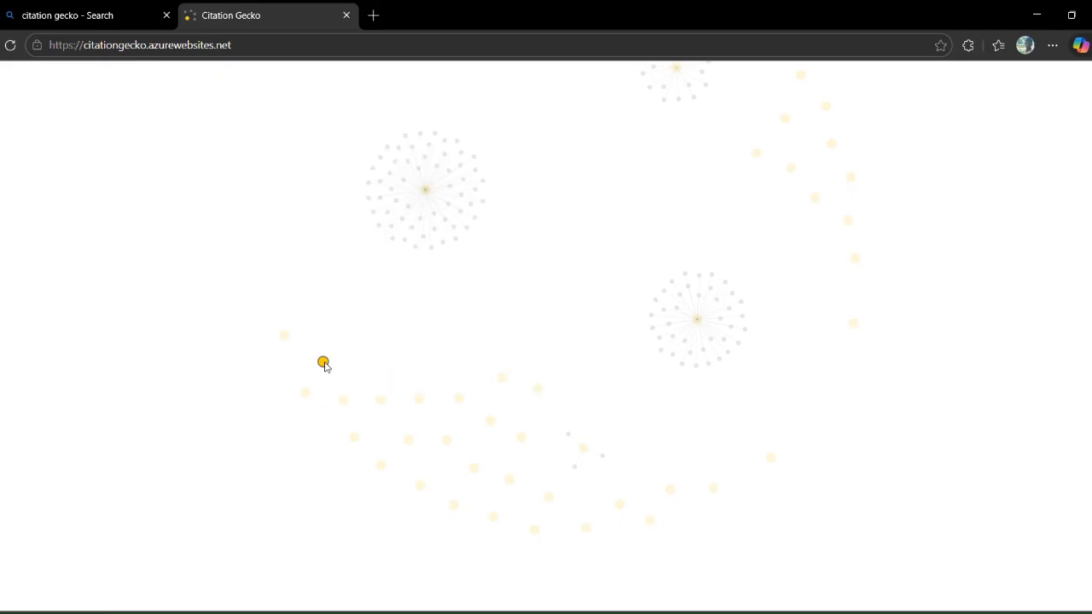
mouse_move(324, 365)
scroll(341, 360, down, 5)
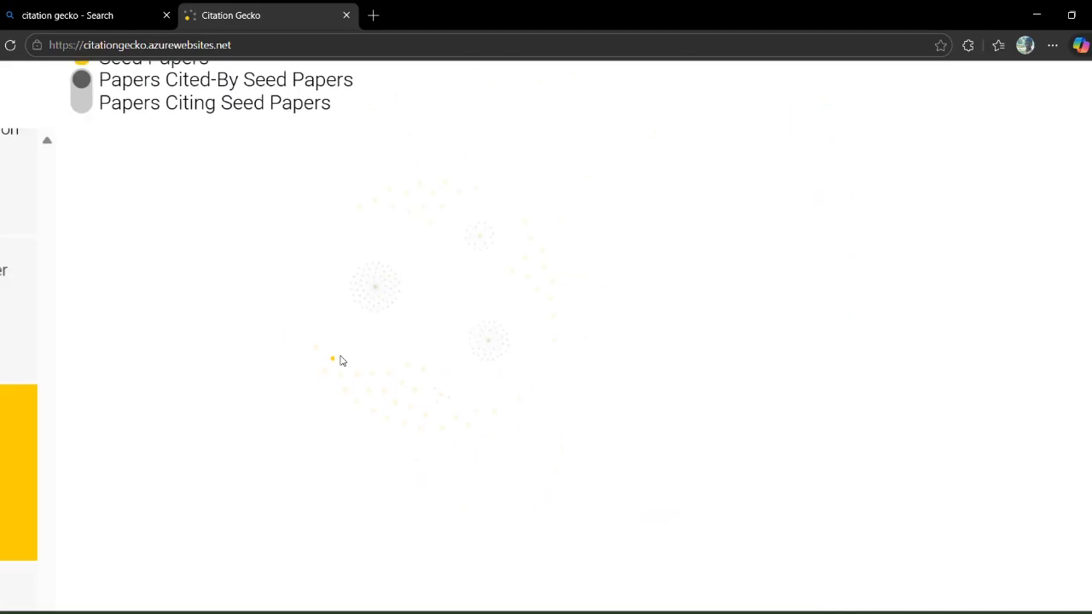
scroll(334, 358, left, 3)
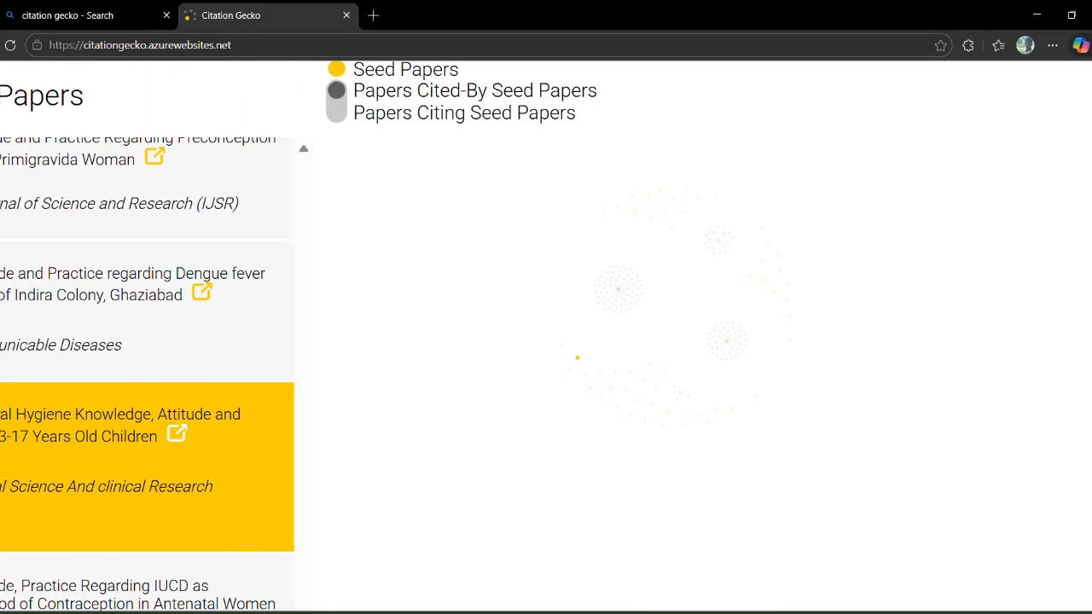
scroll(240, 457, left, 1)
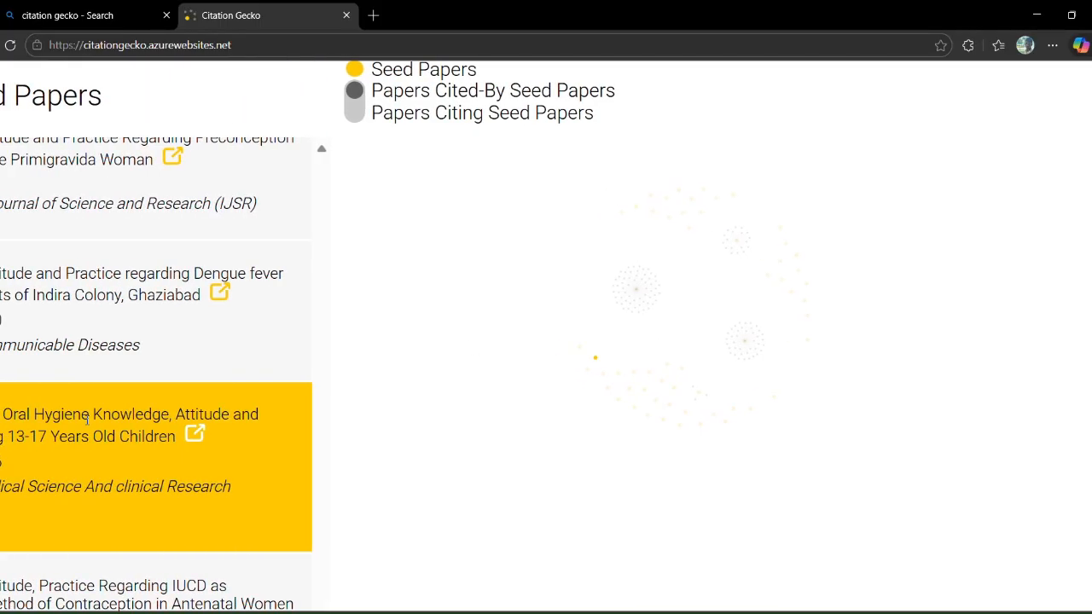
click(185, 438)
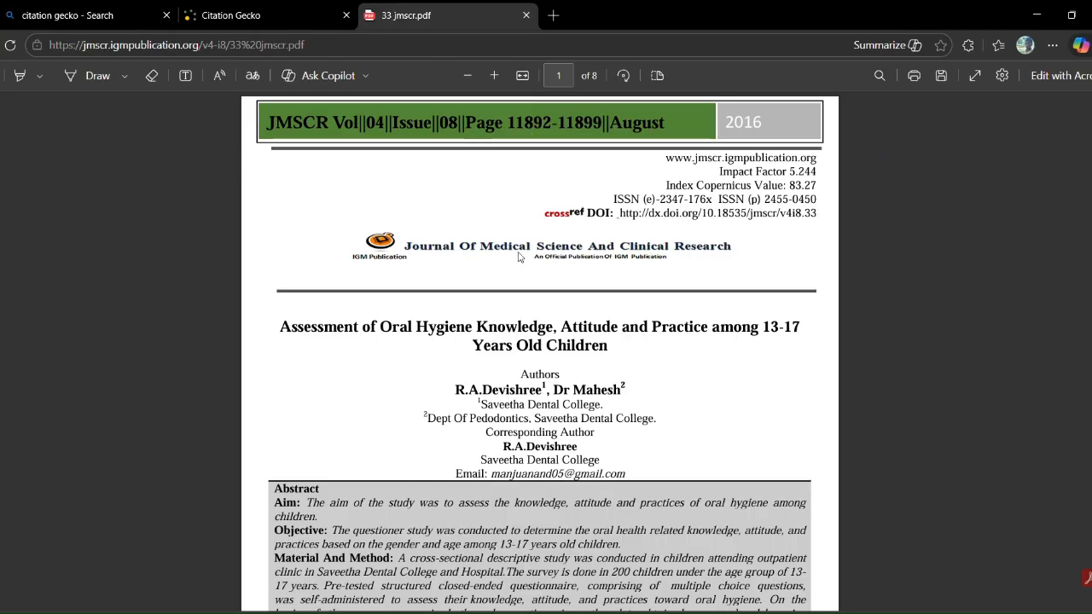
Read through the oral hygiene paper's abstract, introduction and result charts, and return to Citation Gecko.
scroll(580, 264, down, 3)
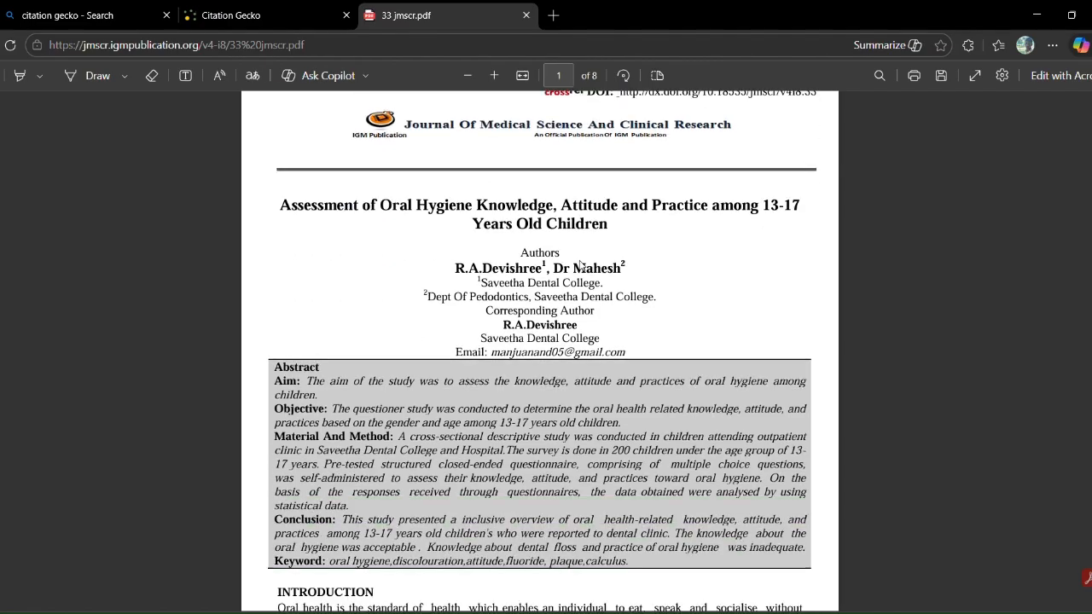
scroll(580, 265, down, 10)
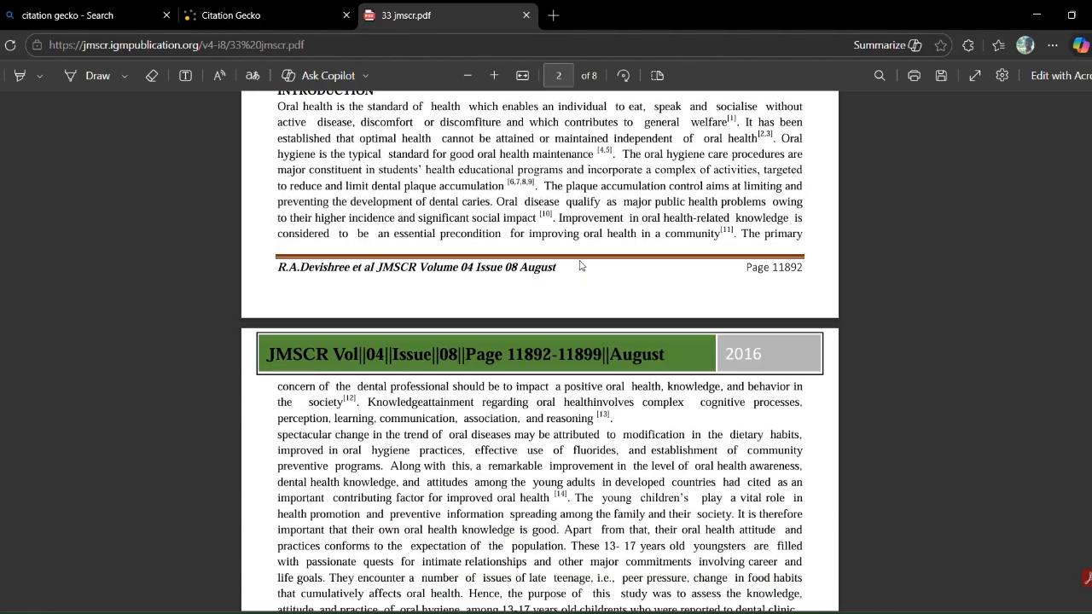
scroll(580, 266, down, 15)
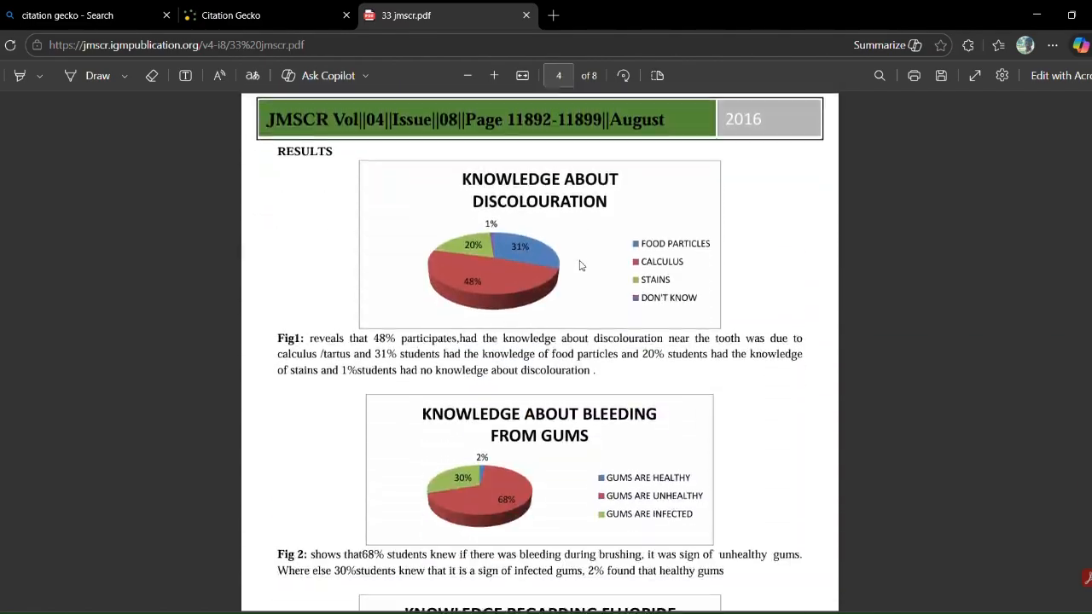
scroll(579, 265, down, 12)
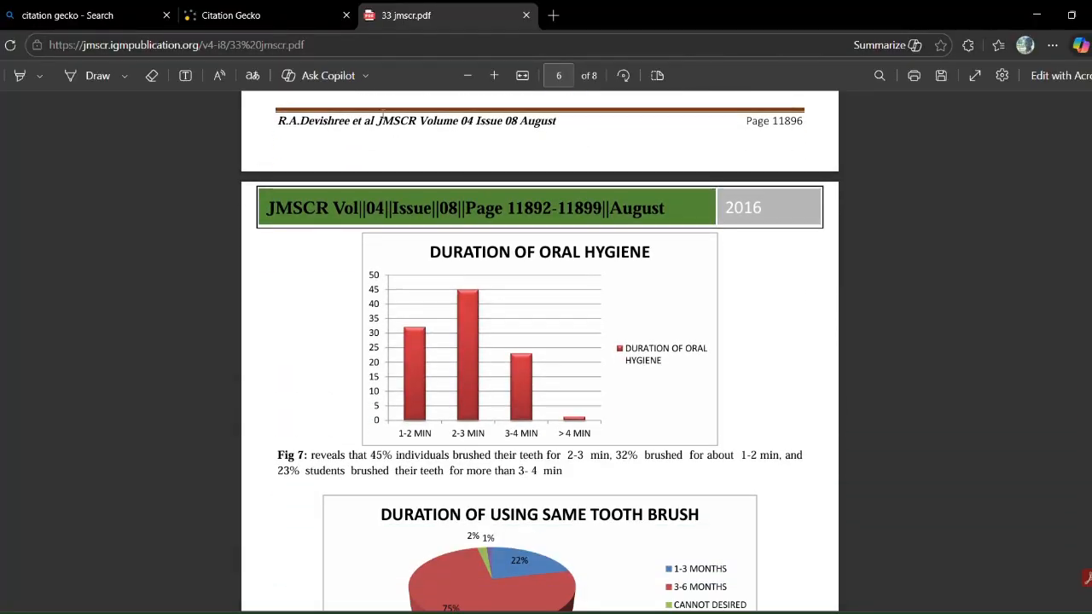
click(289, 19)
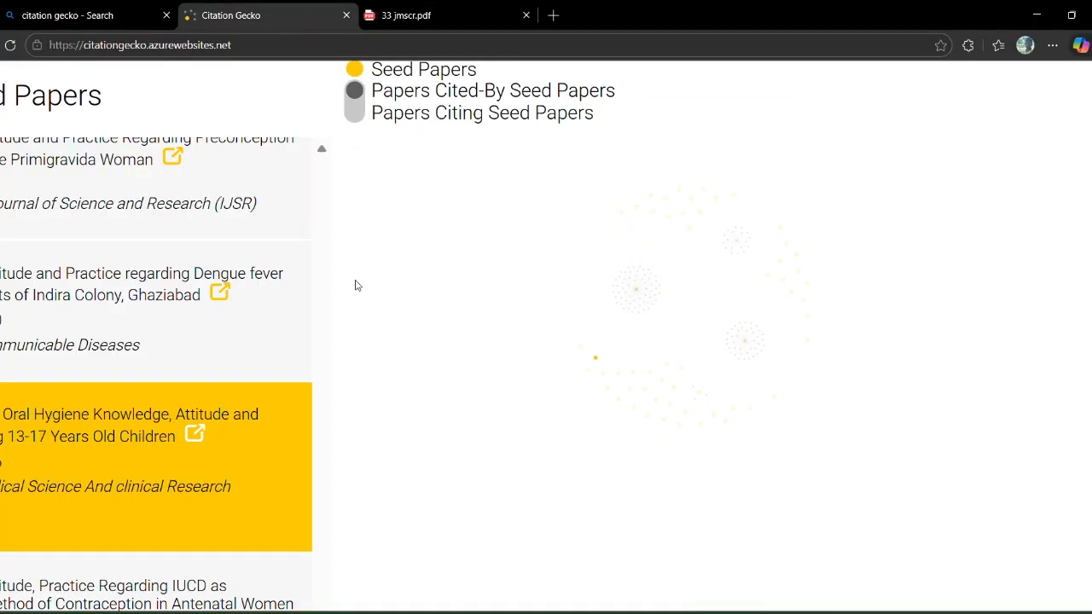